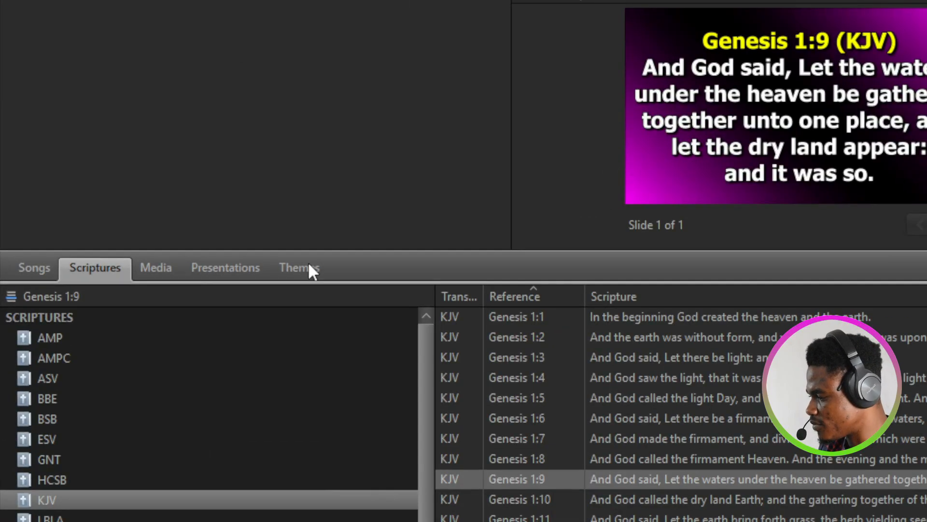
- Create a new scripture theme and title it LOWERTHIRD SCRIPTURE
{"action": "left_click", "coordinate": [309, 264]}
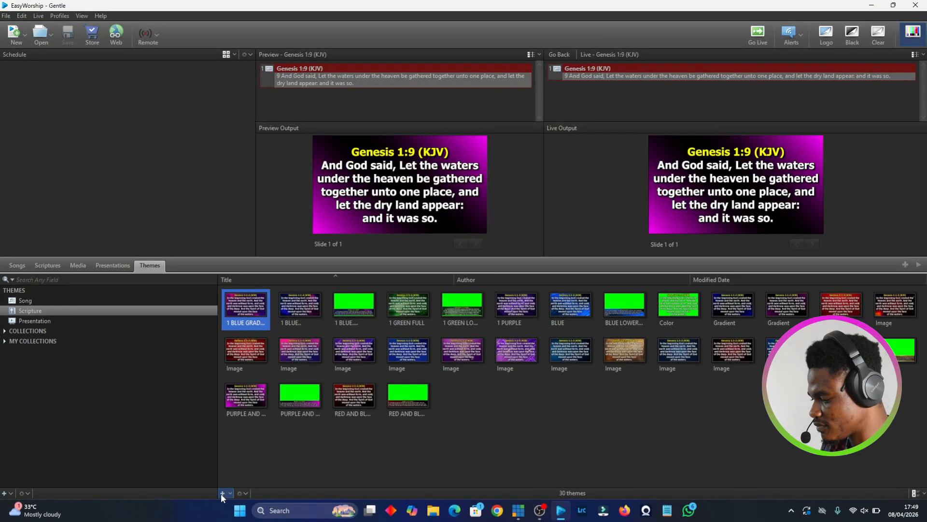
{"action": "left_click", "coordinate": [428, 465]}
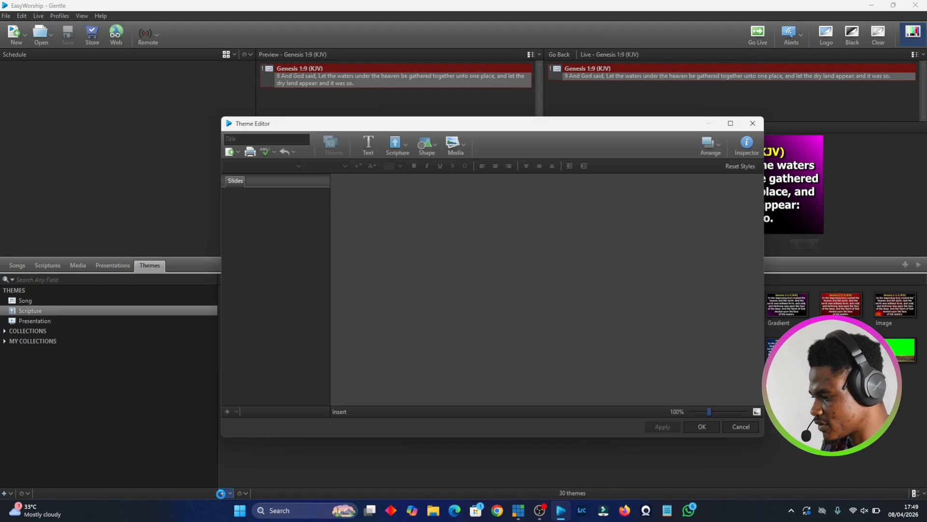
{"action": "left_click", "coordinate": [293, 140]}
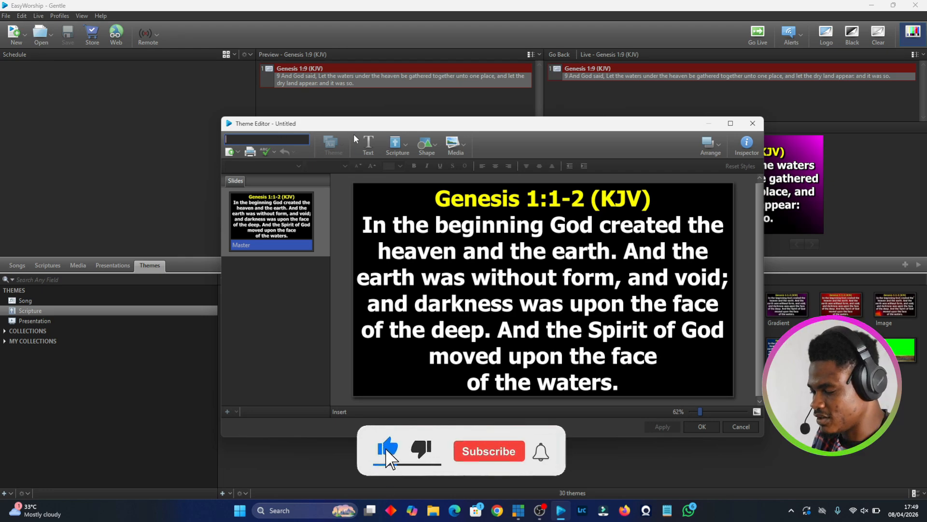
{"action": "type", "text": "LOWERTH"}
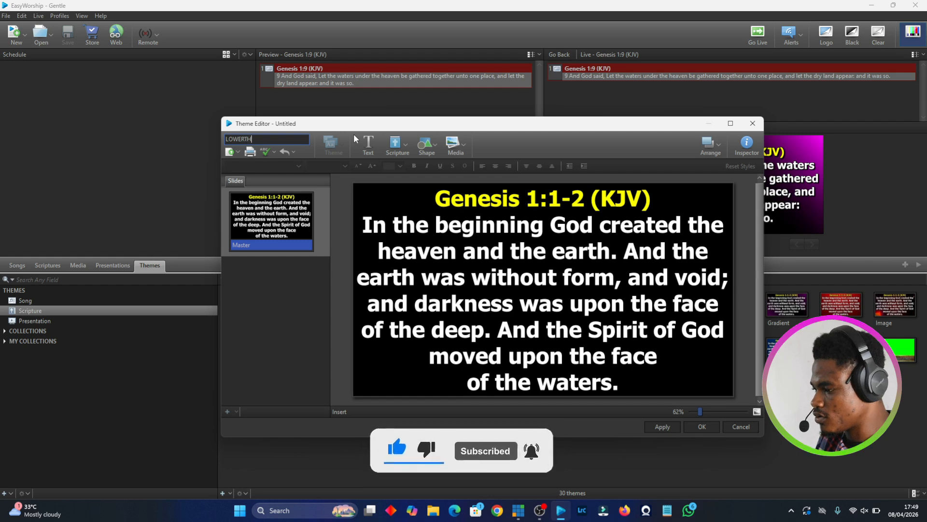
{"action": "type", "text": "IRD SC"}
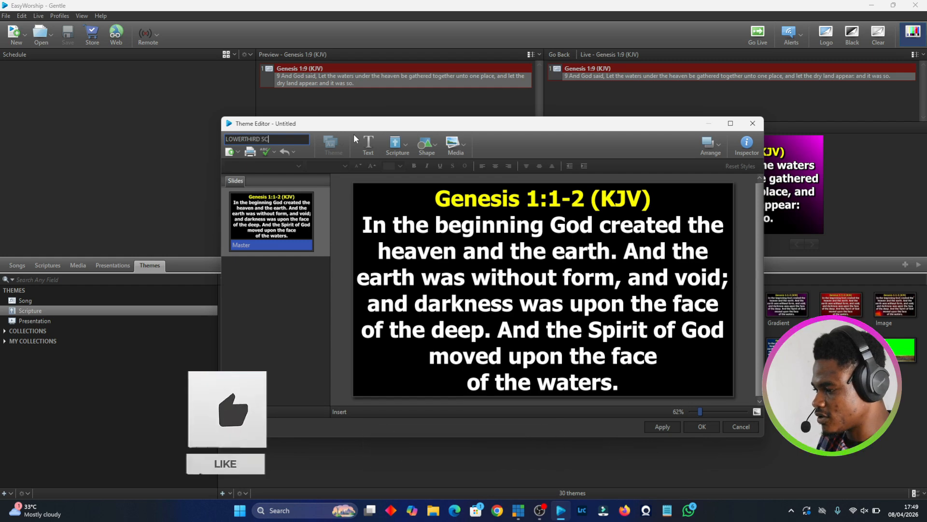
{"action": "type", "text": "RIPTURE"}
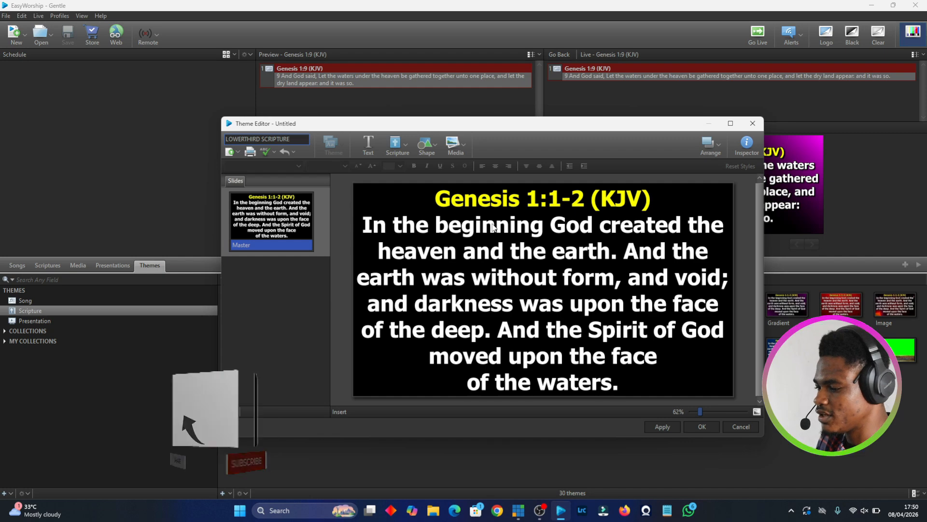
- Shrink the scripture text box from its upper edge into a full-width lower-third band near the bottom of the slide
{"action": "left_click", "coordinate": [511, 230]}
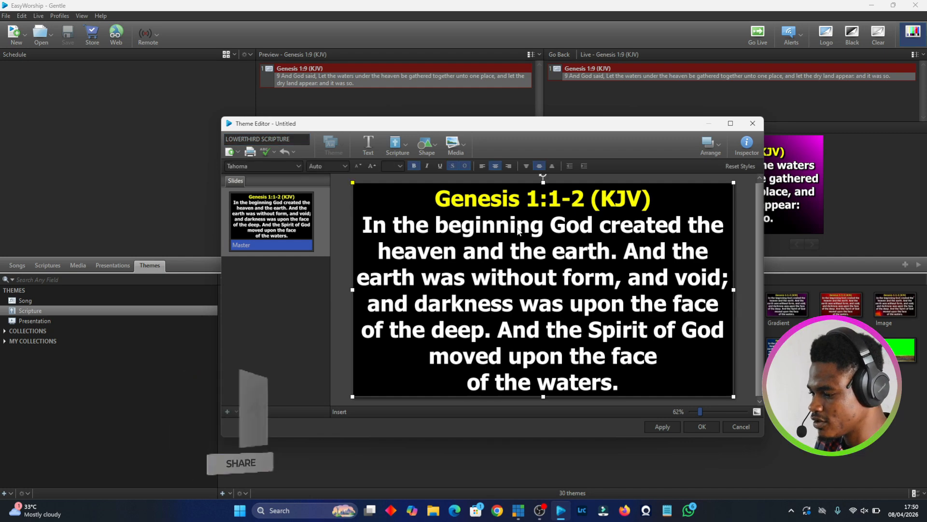
{"action": "triple_click", "coordinate": [512, 231]}
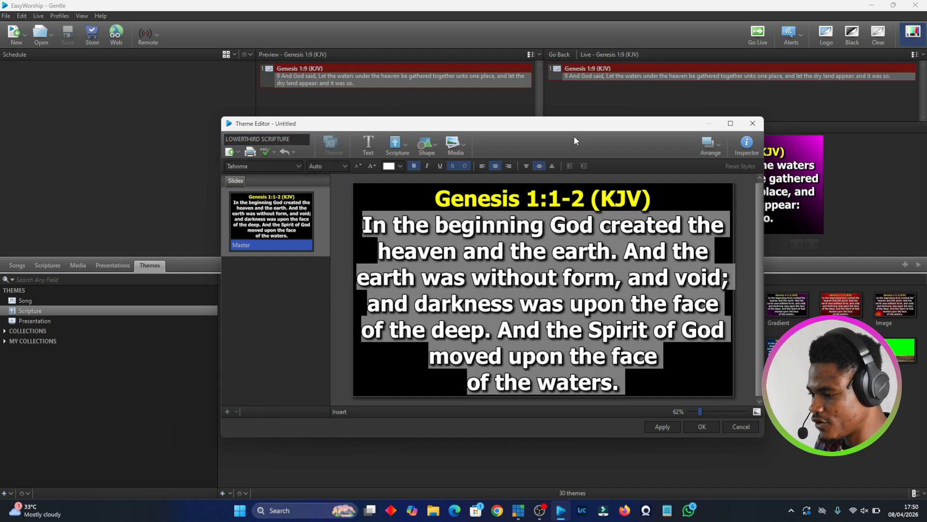
{"action": "left_click", "coordinate": [275, 231]}
{"action": "left_click", "coordinate": [534, 264]}
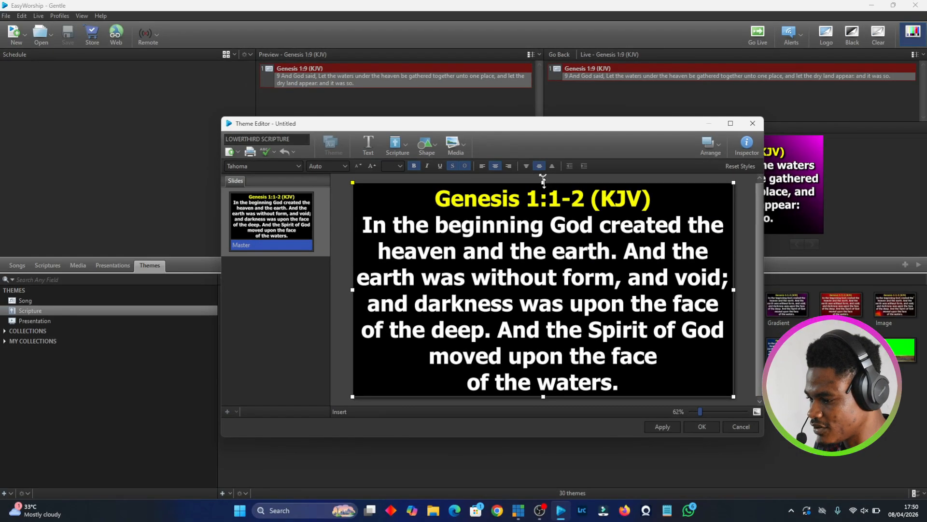
{"action": "left_click_drag", "start_coordinate": [465, 263], "coordinate": [465, 288]}
{"action": "left_click_drag", "start_coordinate": [545, 195], "coordinate": [543, 359]}
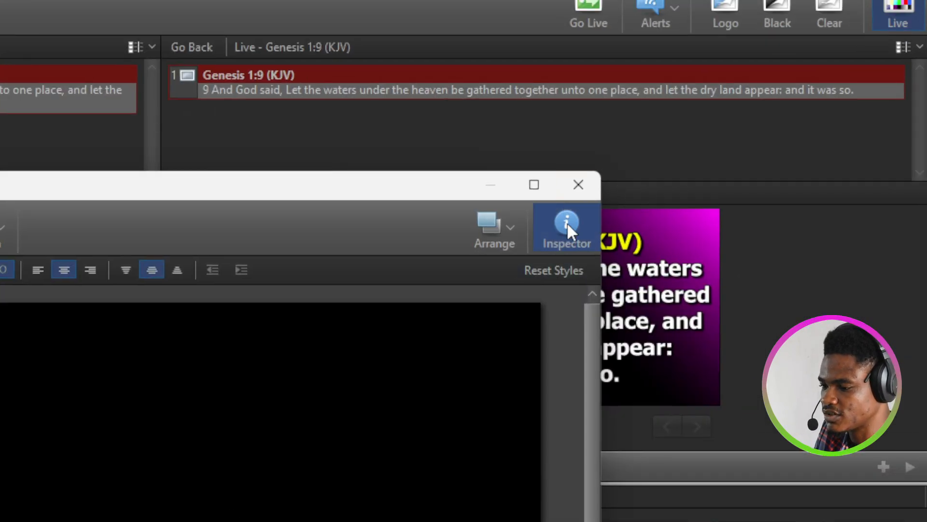
- Set the slide background to a Color Fill in Bright Green
{"action": "left_click", "coordinate": [568, 221]}
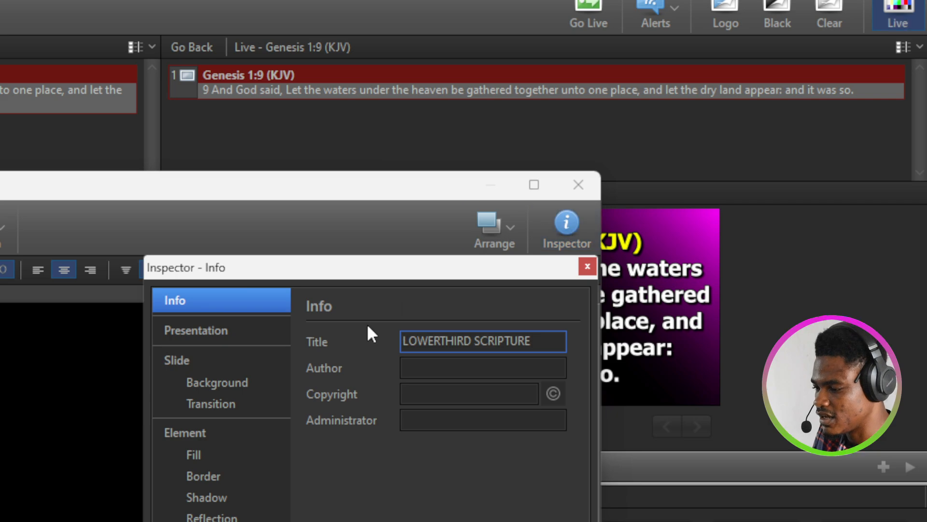
{"action": "left_click", "coordinate": [215, 389]}
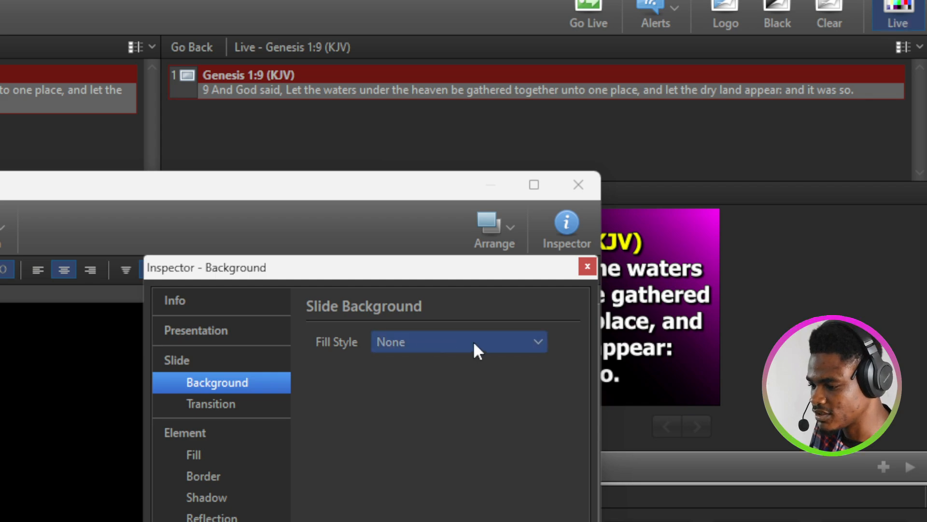
{"action": "left_click", "coordinate": [527, 348]}
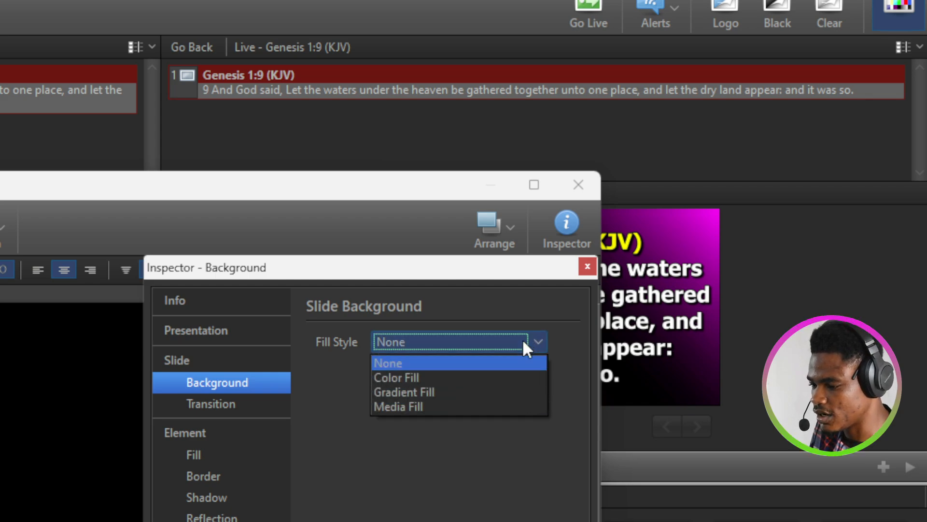
{"action": "left_click", "coordinate": [406, 377]}
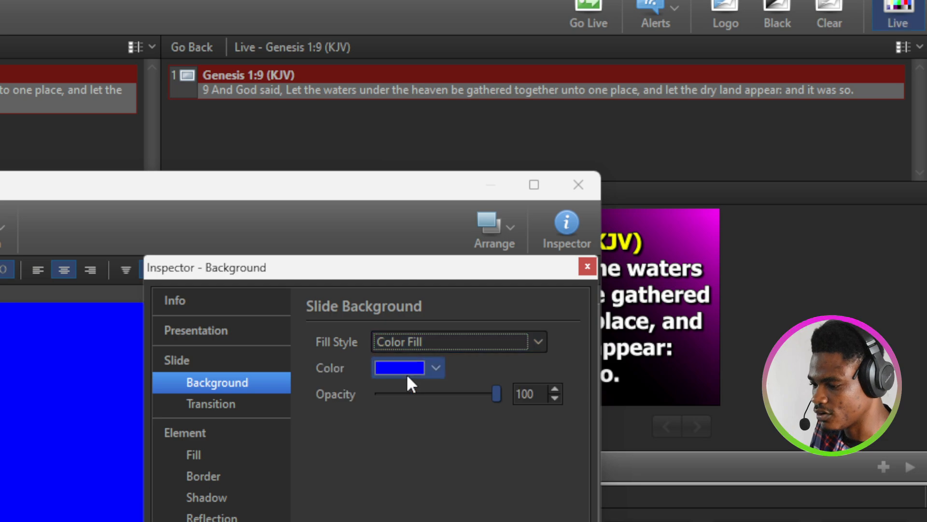
{"action": "left_click", "coordinate": [411, 368]}
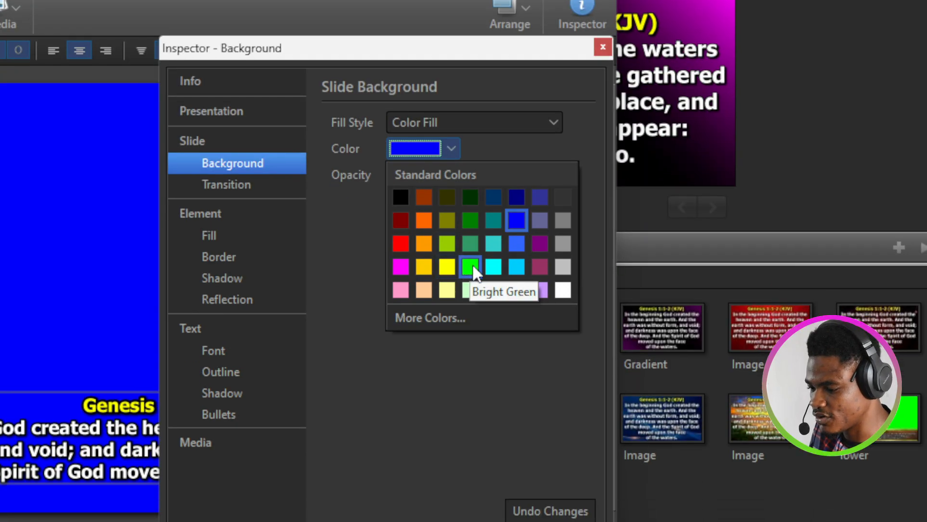
{"action": "left_click", "coordinate": [471, 269]}
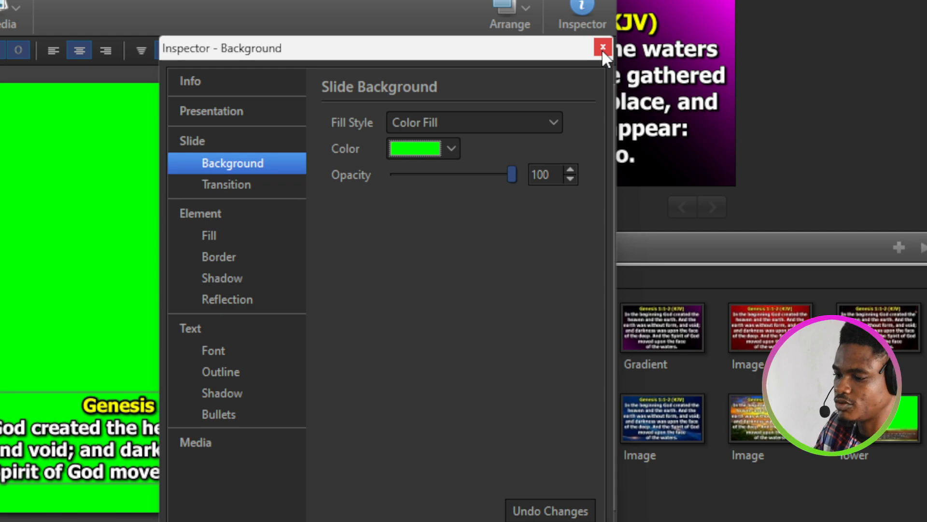
- Try Media Fill and Color Fill as the fill style of the scripture text box
{"action": "left_click", "coordinate": [210, 238]}
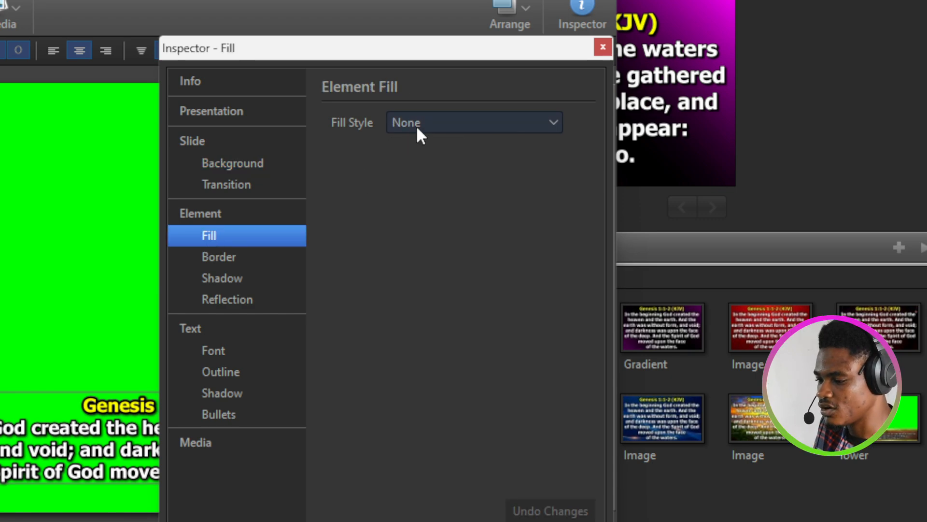
{"action": "left_click", "coordinate": [501, 122]}
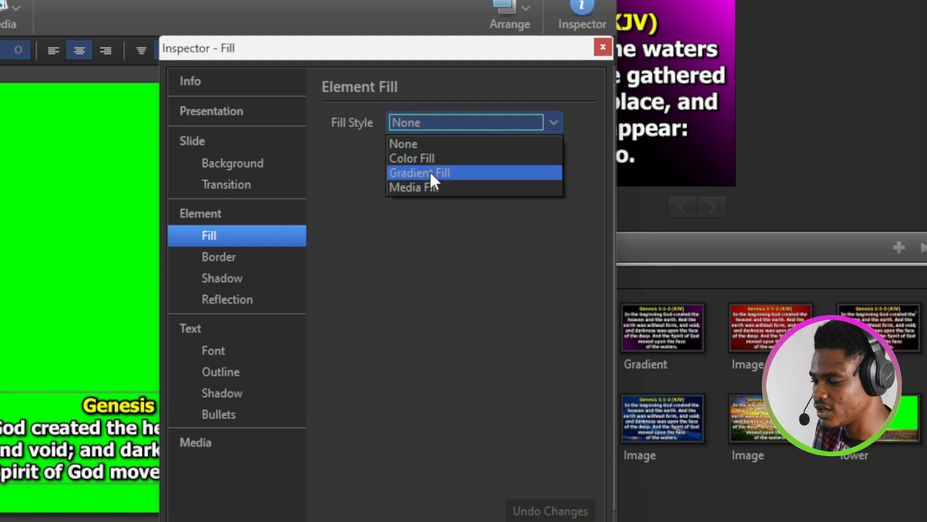
{"action": "left_click", "coordinate": [425, 187]}
{"action": "left_click", "coordinate": [432, 123]}
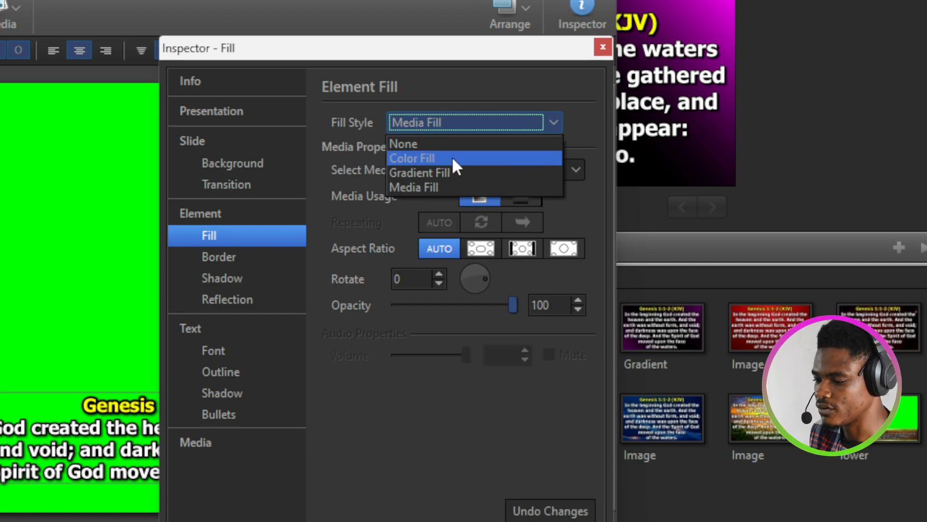
{"action": "left_click", "coordinate": [412, 158]}
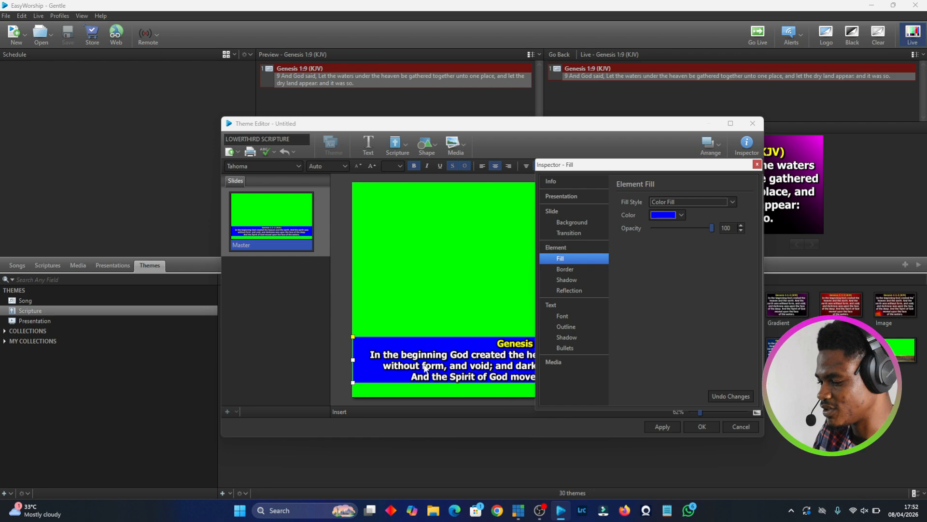
{"action": "left_click", "coordinate": [680, 218]}
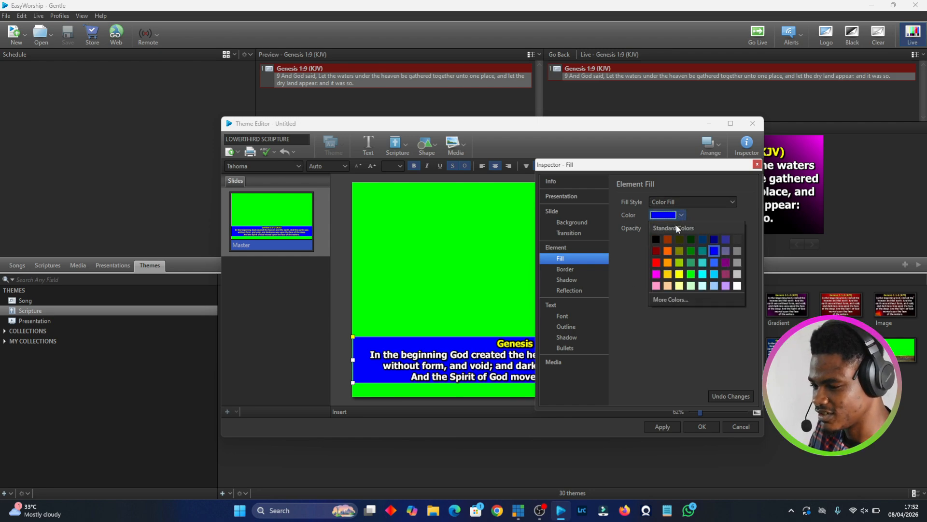
- Give the scripture text box a Gradient Fill with red as the first color and dark blue as the second
{"action": "left_click", "coordinate": [700, 200]}
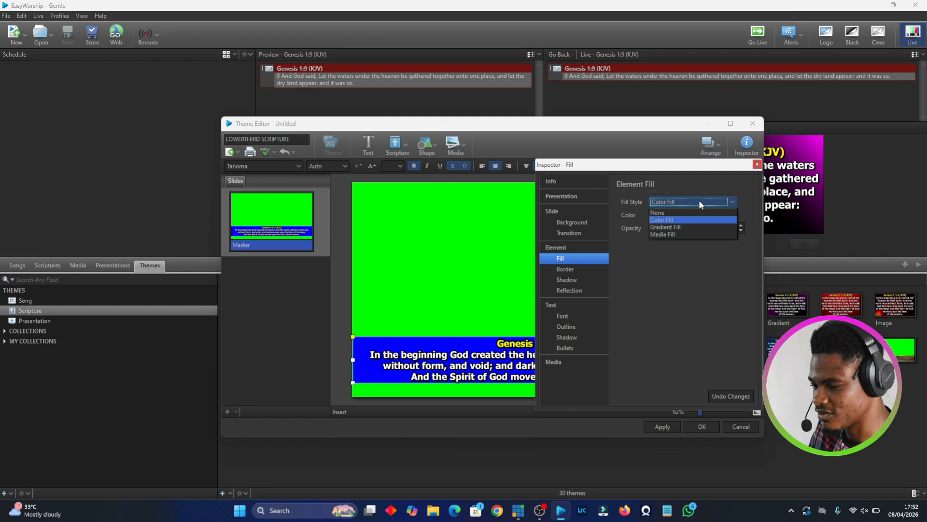
{"action": "left_click", "coordinate": [677, 225]}
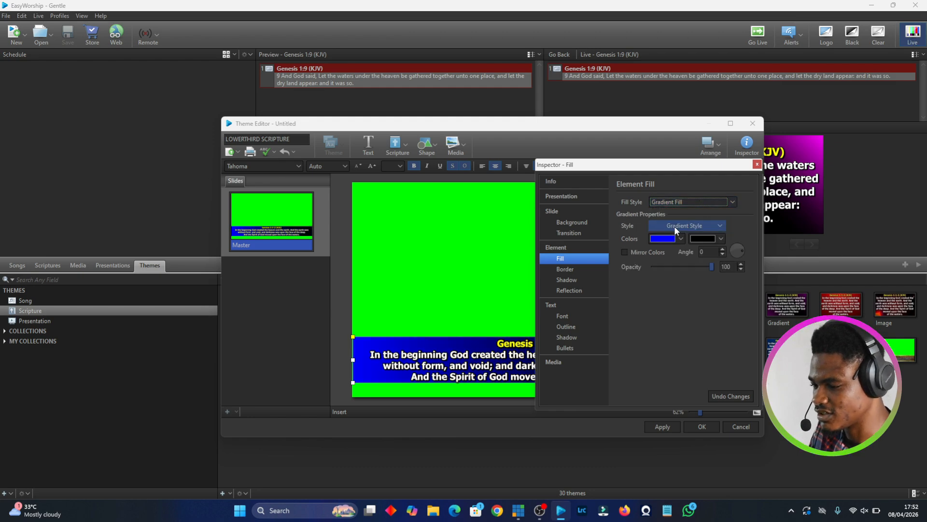
{"action": "left_click_drag", "start_coordinate": [673, 166], "coordinate": [679, 167]}
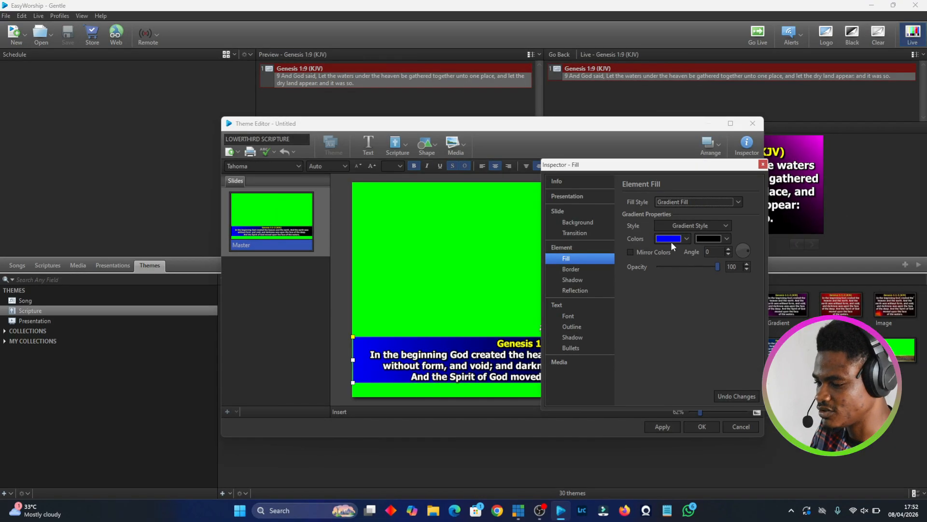
{"action": "left_click", "coordinate": [672, 239]}
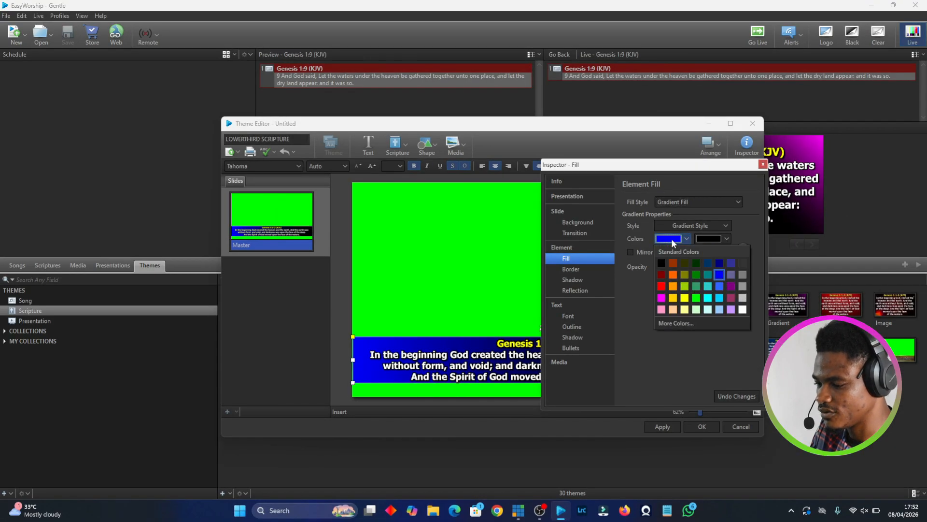
{"action": "left_click", "coordinate": [662, 286]}
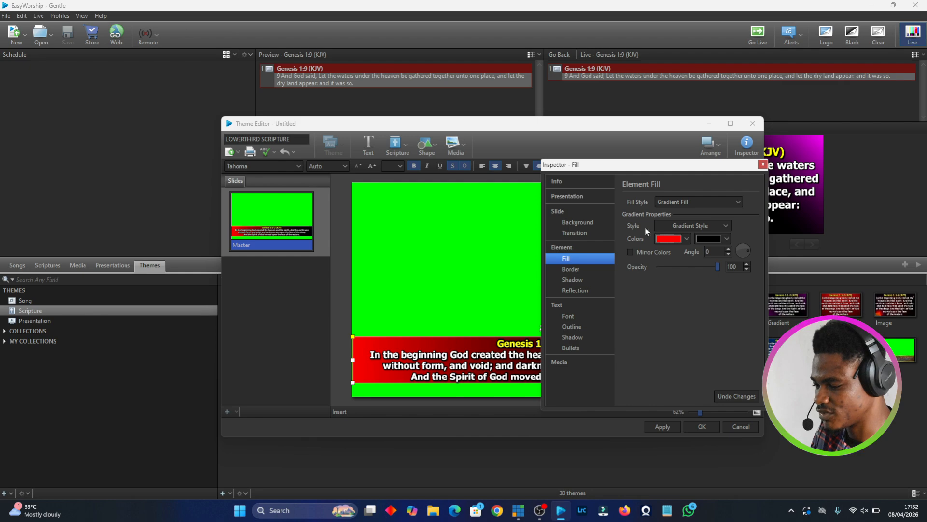
{"action": "left_click", "coordinate": [714, 240]}
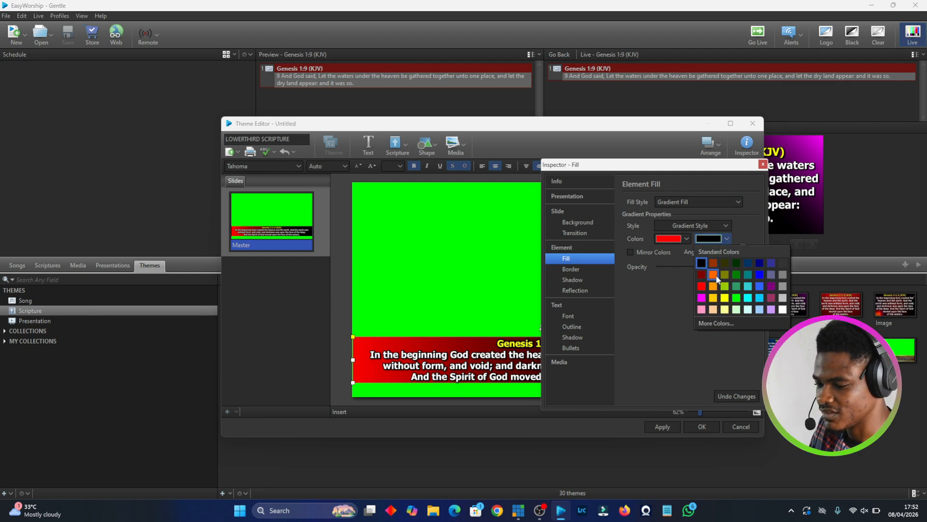
{"action": "left_click", "coordinate": [757, 263]}
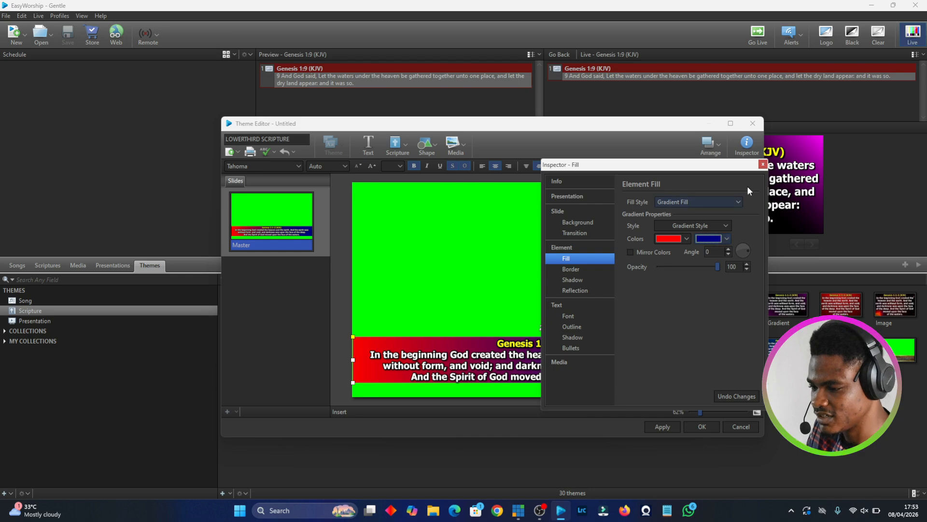
{"action": "left_click", "coordinate": [763, 165]}
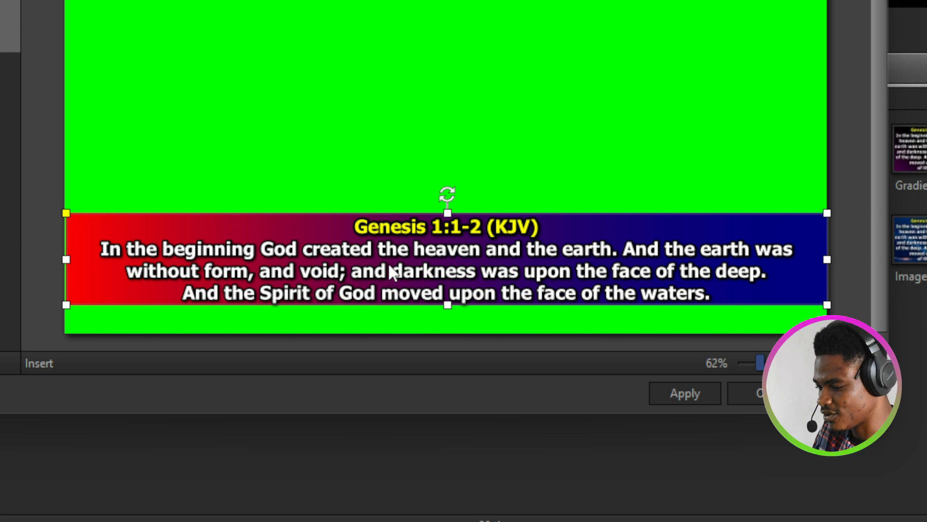
- Reduce the lower-third text box's height slightly from its upper edge and save the theme
{"action": "left_click", "coordinate": [494, 144]}
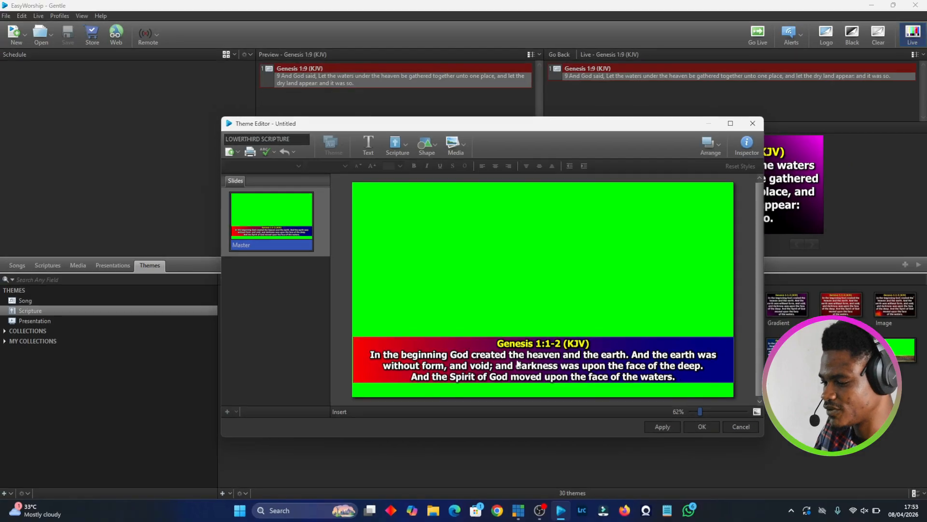
{"action": "left_click", "coordinate": [538, 363]}
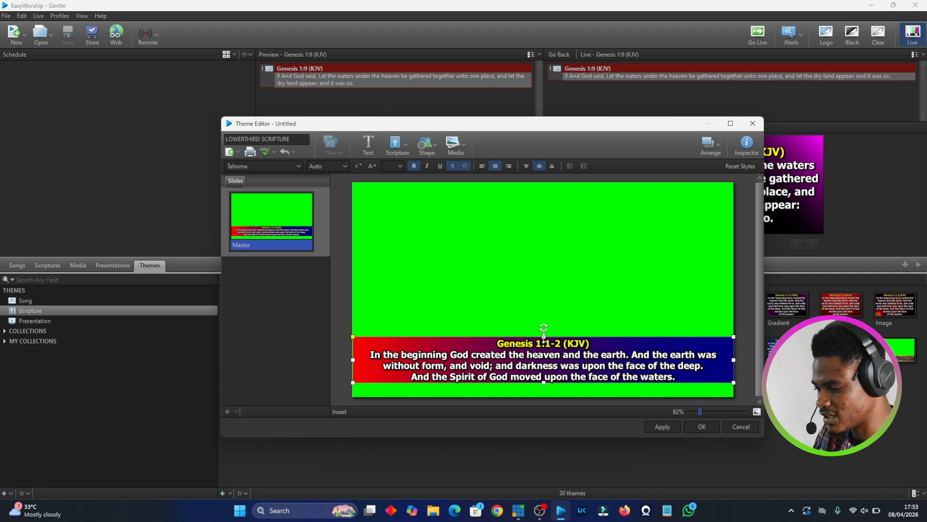
{"action": "left_click_drag", "start_coordinate": [544, 337], "coordinate": [544, 337]}
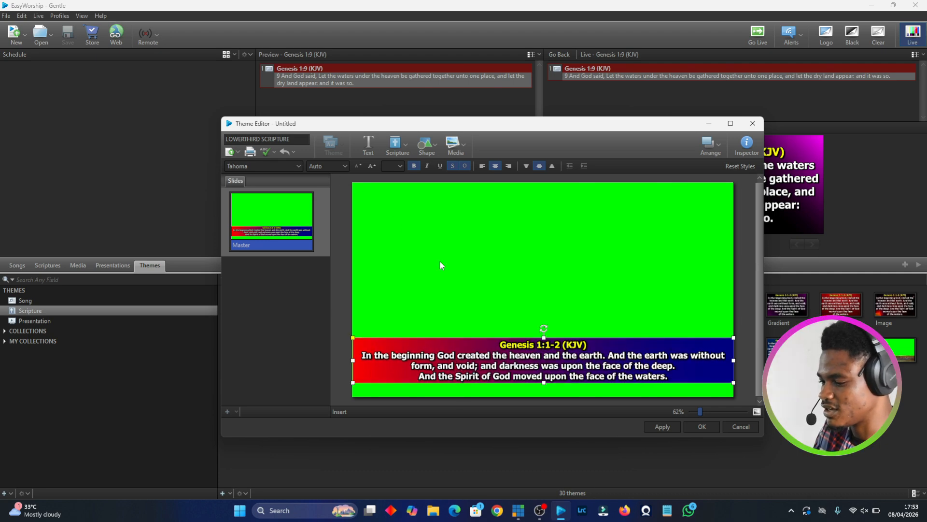
{"action": "left_click", "coordinate": [628, 302]}
{"action": "left_click", "coordinate": [670, 427]}
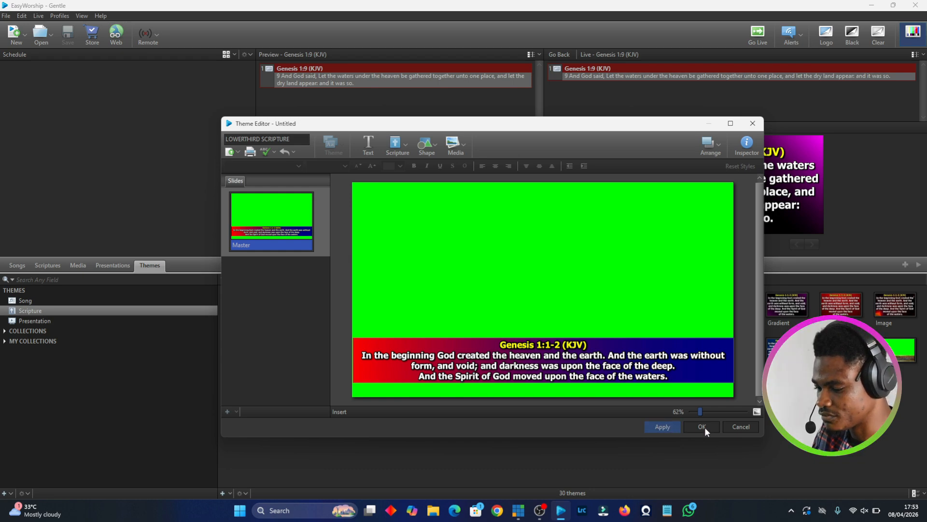
{"action": "left_click", "coordinate": [673, 427]}
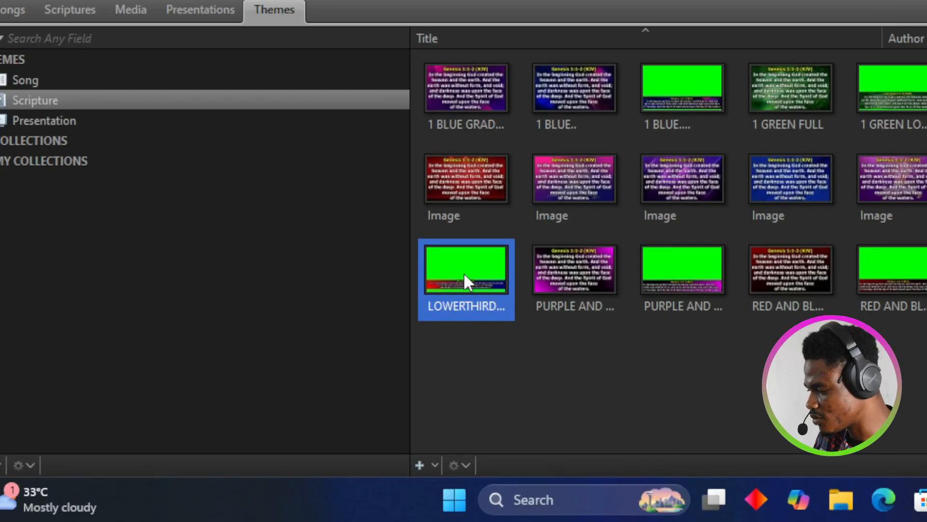
- Set the LOWERTHIRD theme as the default scripture theme and send Genesis 1:5 (KJV) live
{"action": "right_click", "coordinate": [465, 278]}
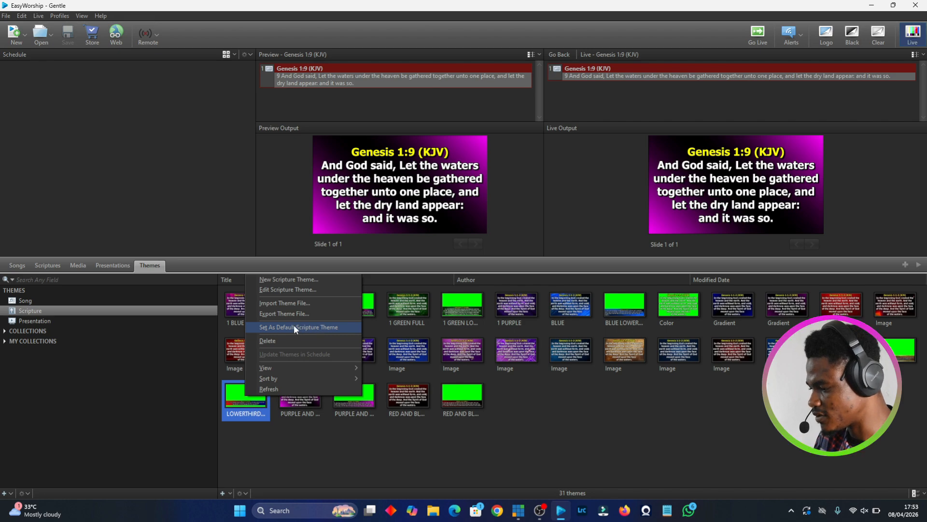
{"action": "left_click", "coordinate": [295, 327]}
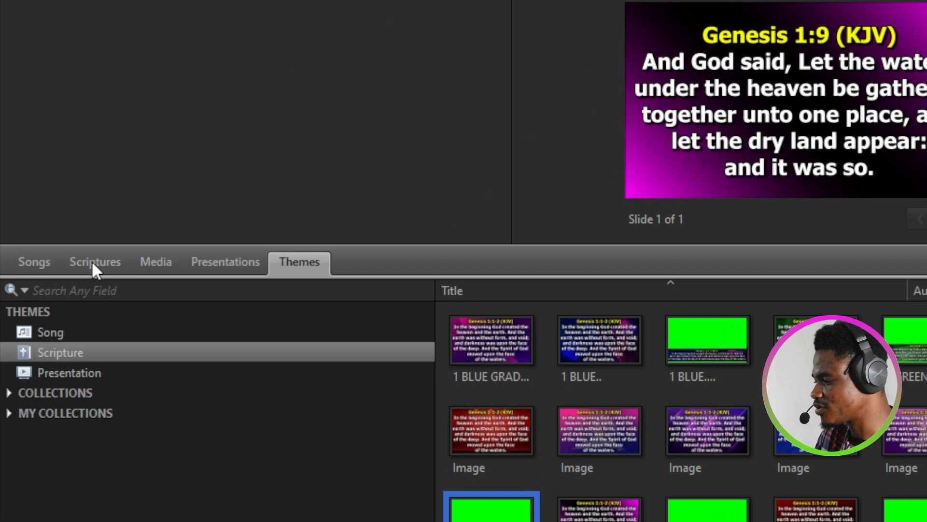
{"action": "left_click", "coordinate": [47, 264]}
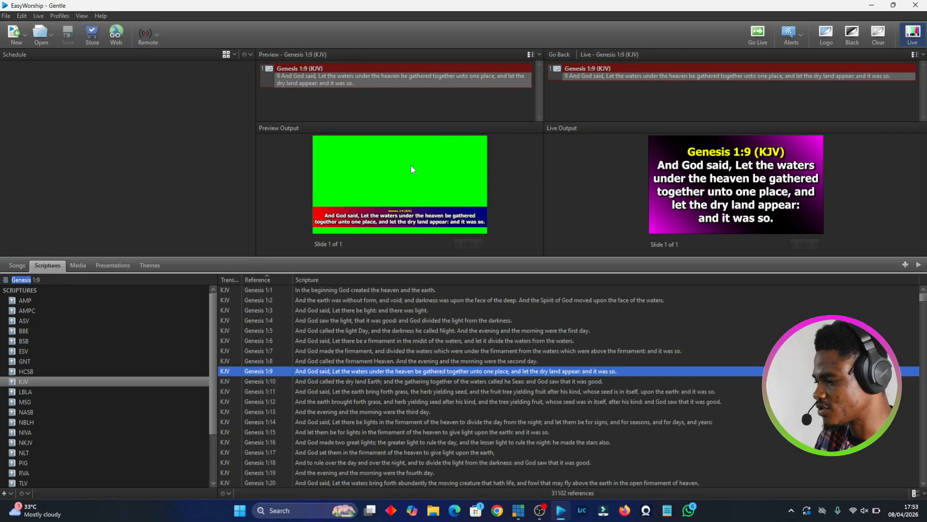
{"action": "double_click", "coordinate": [408, 329]}
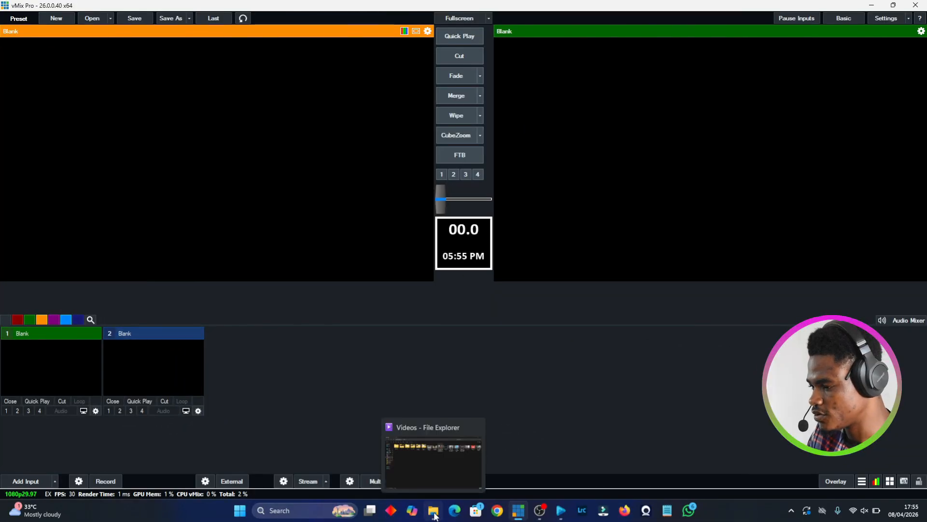
- Add the Reckless Love MP4 from the Videos folder as a vMix input, play it live and loop it
{"action": "left_click", "coordinate": [435, 511]}
{"action": "left_click_drag", "start_coordinate": [532, 90], "coordinate": [529, 510]}
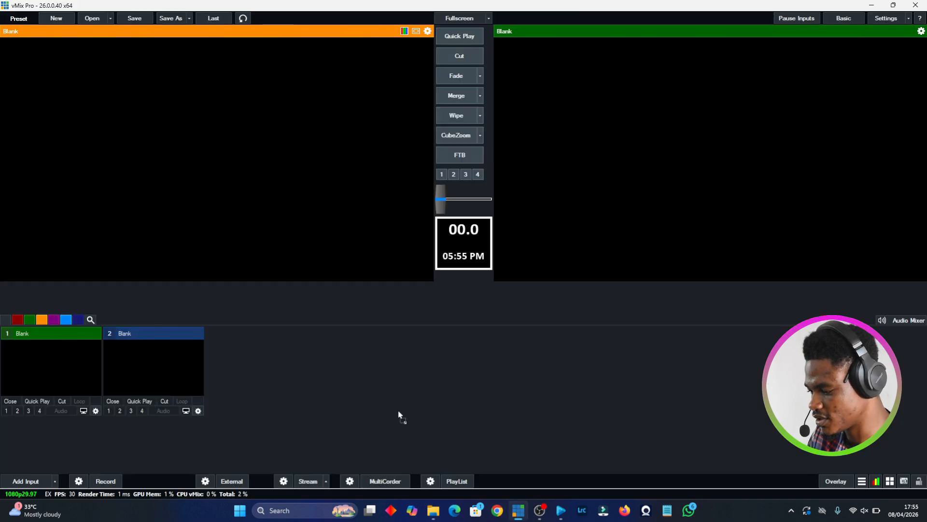
{"action": "left_click_drag", "start_coordinate": [396, 414], "coordinate": [397, 413]}
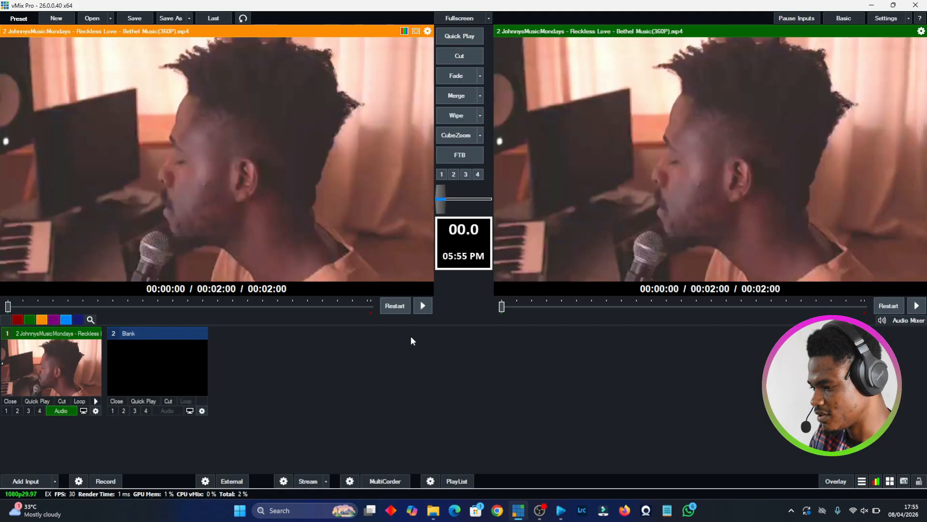
{"action": "left_click", "coordinate": [918, 305]}
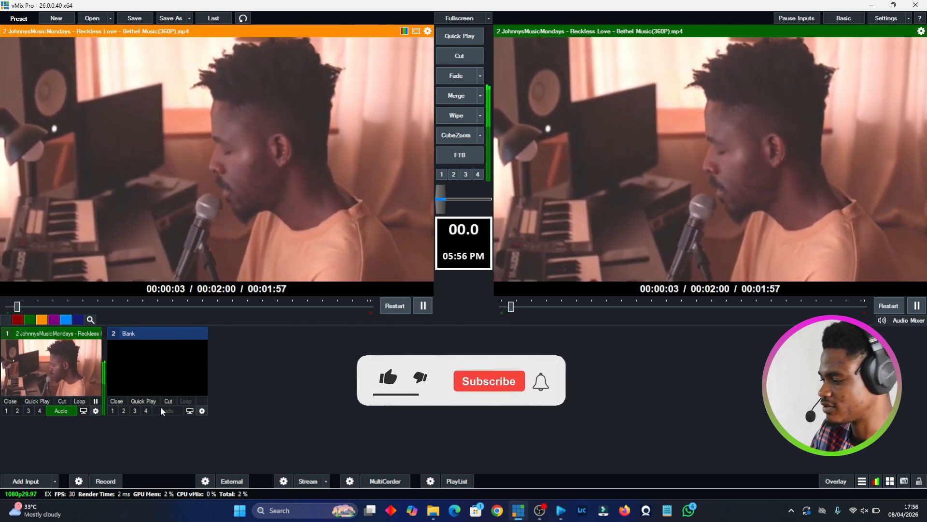
{"action": "left_click", "coordinate": [79, 401]}
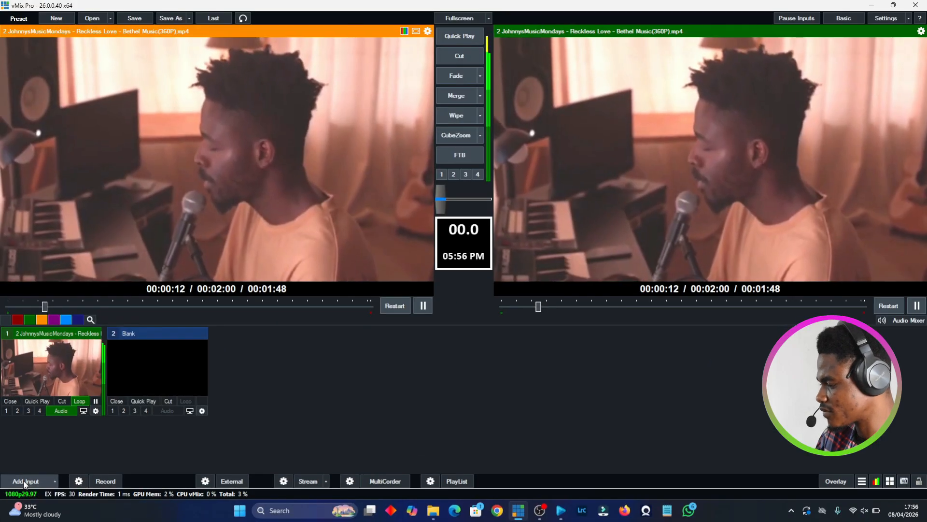
- Check the NDI sources available for a new vMix input
{"action": "left_click", "coordinate": [46, 439]}
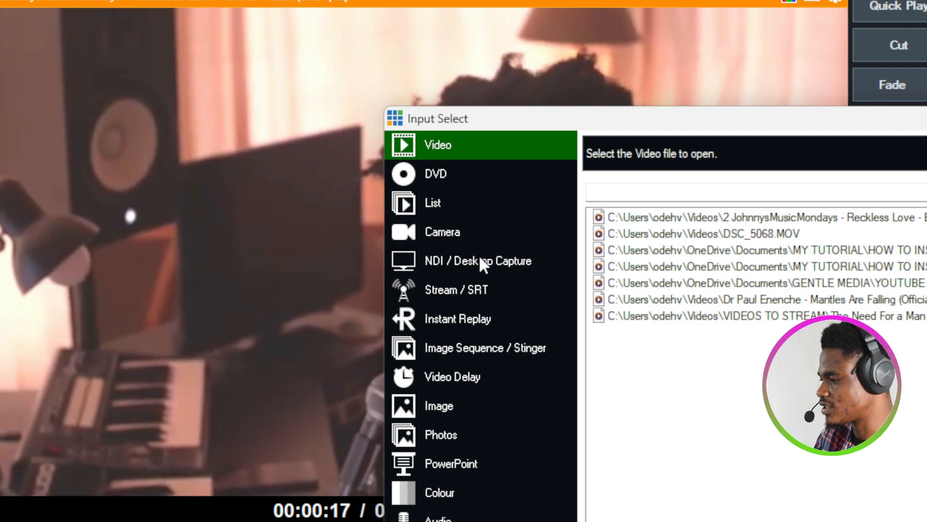
{"action": "left_click", "coordinate": [480, 260]}
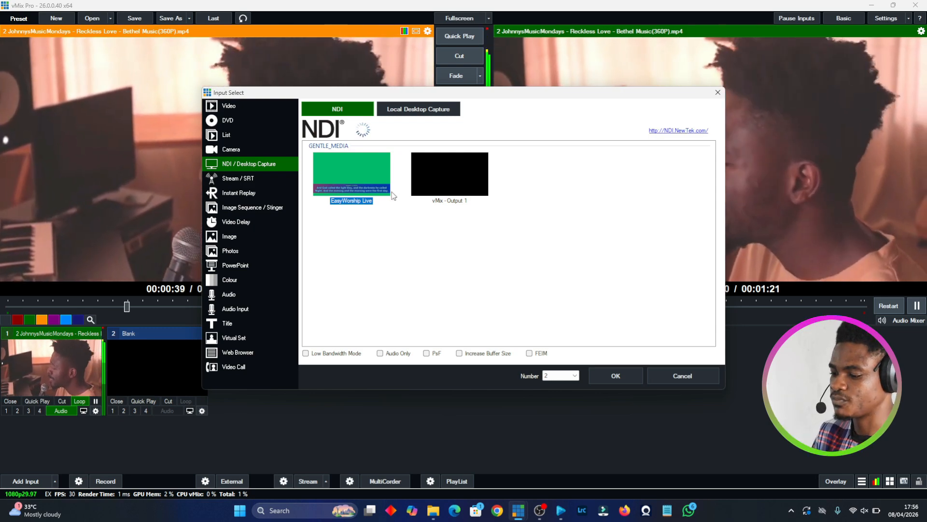
- Switch to EasyWorship and select NDI Stream as the main output monitor in the options
{"action": "left_click", "coordinate": [568, 518]}
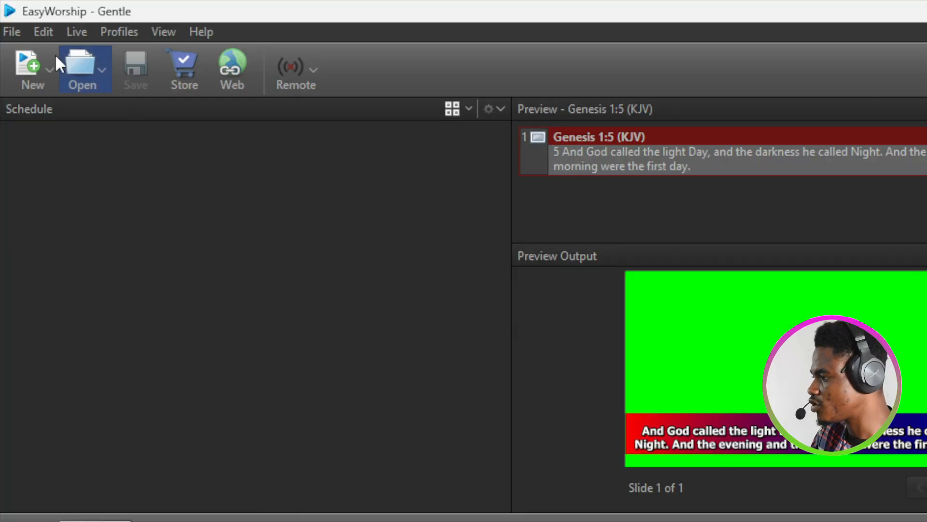
{"action": "left_click", "coordinate": [21, 16]}
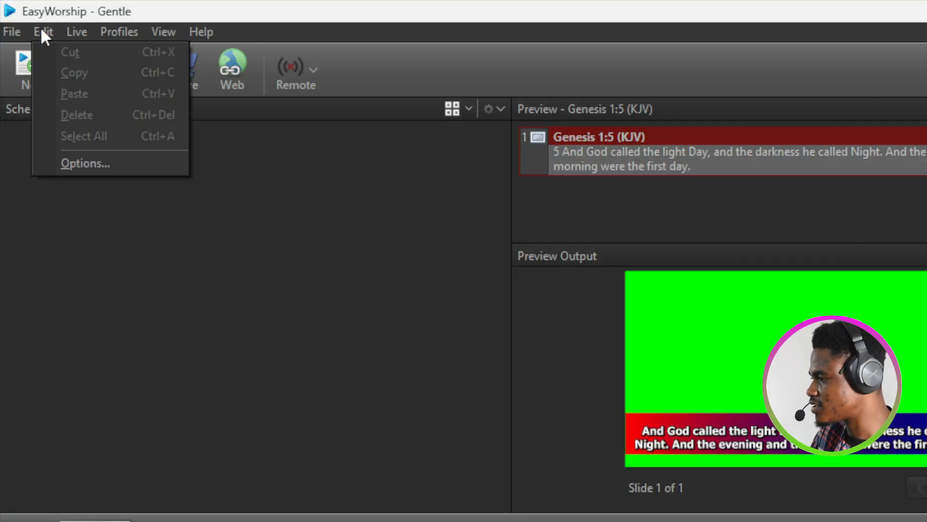
{"action": "left_click", "coordinate": [85, 163]}
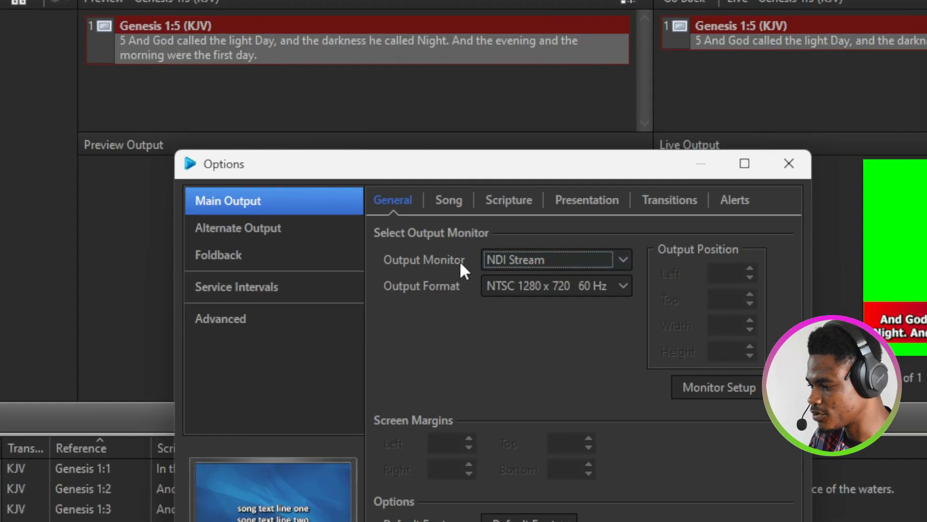
{"action": "left_click", "coordinate": [520, 260]}
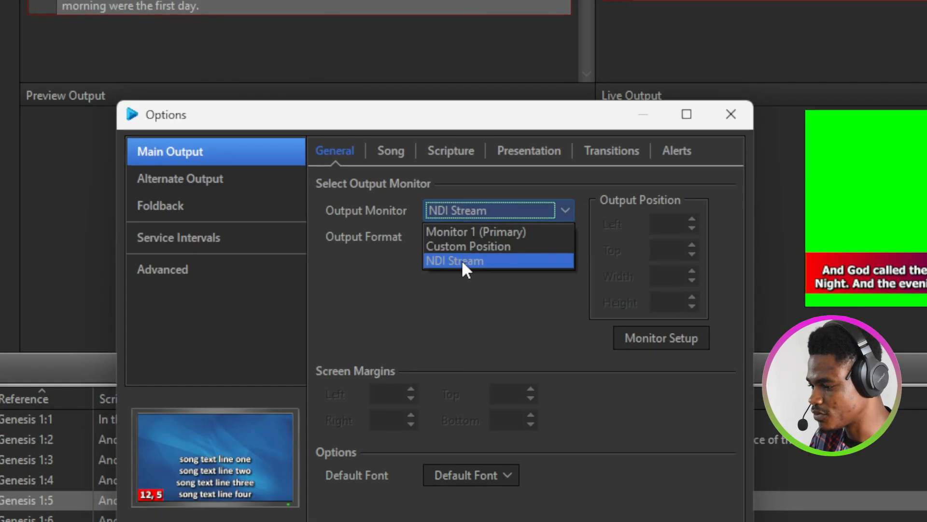
{"action": "left_click", "coordinate": [462, 259]}
{"action": "left_click", "coordinate": [407, 250]}
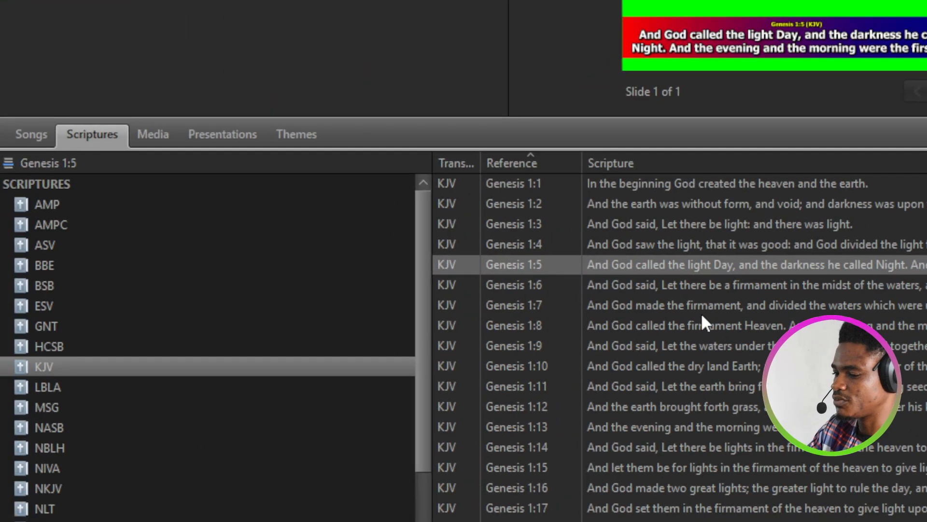
- Send Genesis 1:8 (KJV) live in EasyWorship and dismiss the open vMix input selection
{"action": "left_click", "coordinate": [711, 329]}
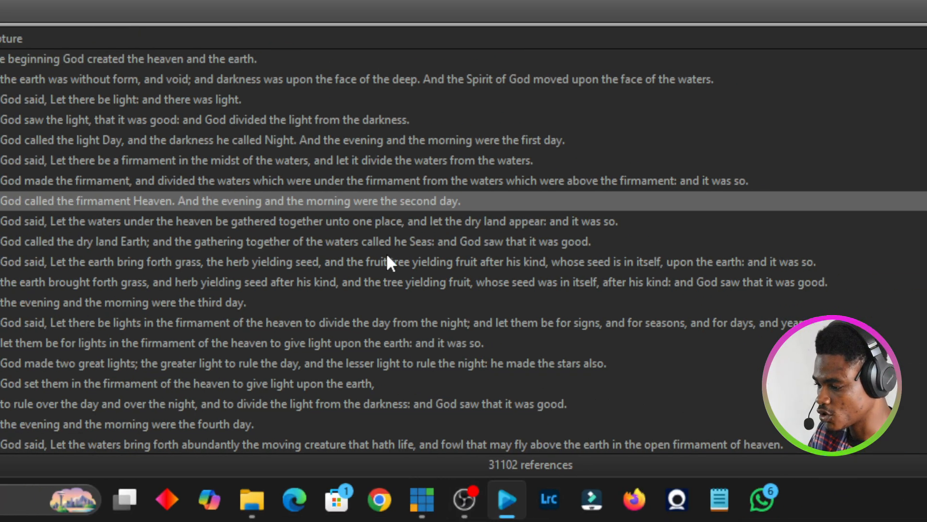
{"action": "mouse_move", "coordinate": [423, 497]}
{"action": "left_click", "coordinate": [508, 427]}
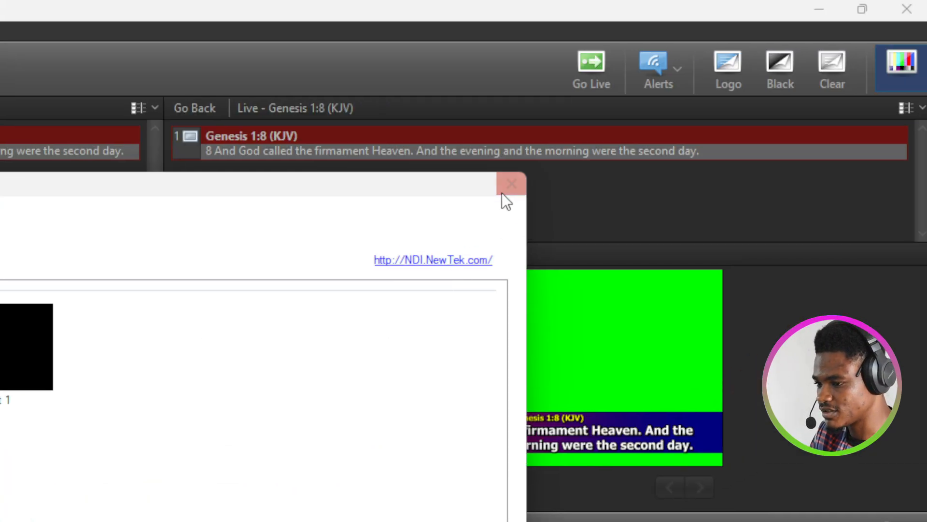
{"action": "left_click", "coordinate": [592, 108]}
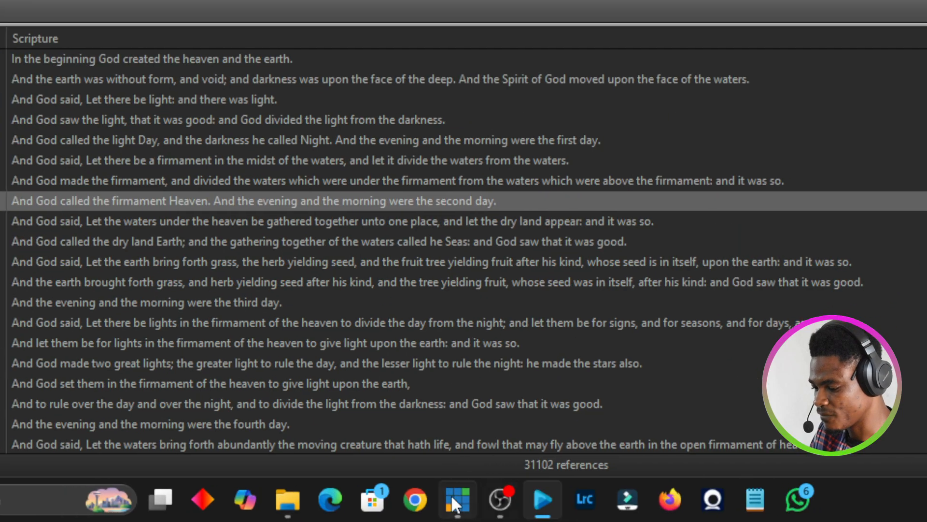
- Add the EasyWorship Live NDI source as input 2 in vMix and put it in preview
{"action": "left_click", "coordinate": [450, 500]}
{"action": "left_click", "coordinate": [52, 440]}
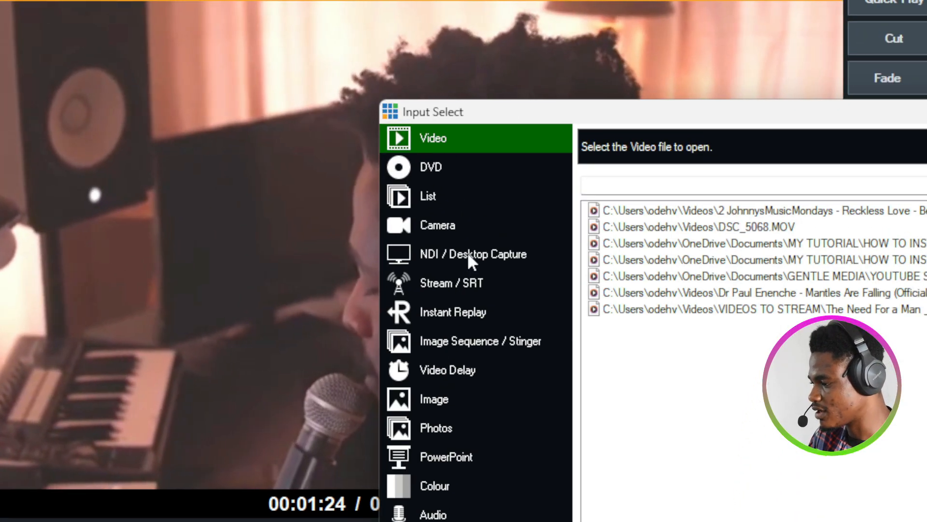
{"action": "left_click", "coordinate": [468, 252]}
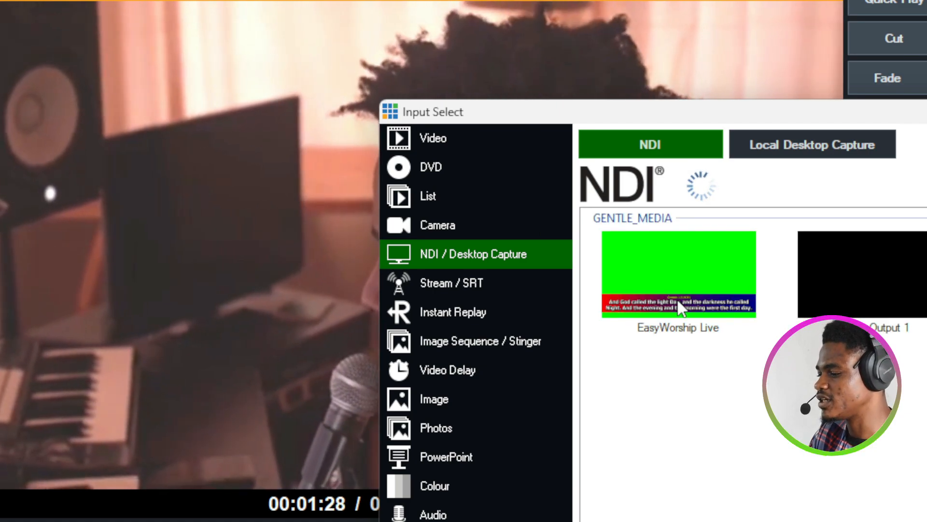
{"action": "left_click", "coordinate": [696, 290]}
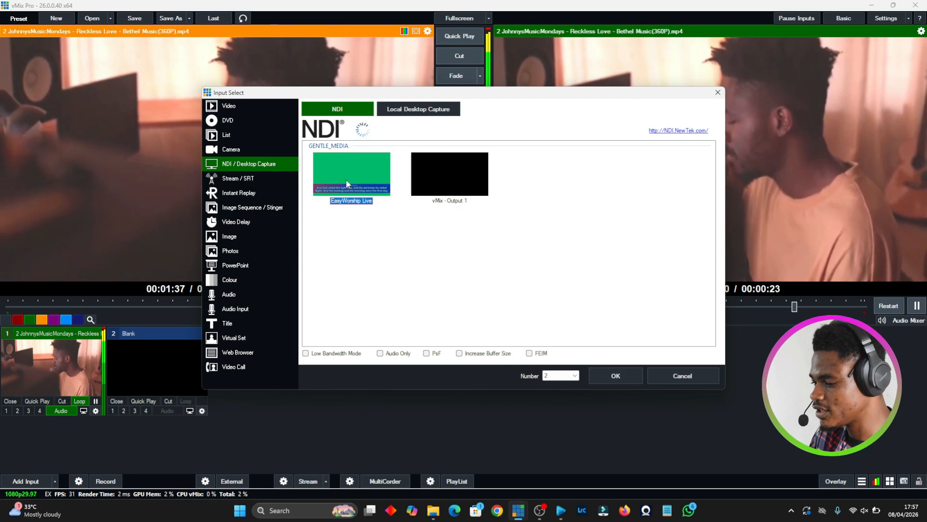
{"action": "left_click", "coordinate": [612, 375]}
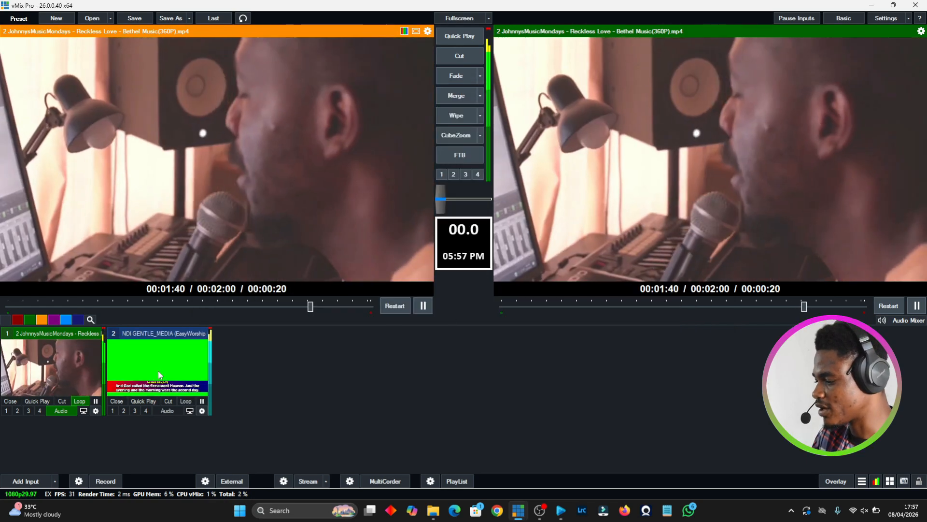
{"action": "left_click", "coordinate": [158, 369]}
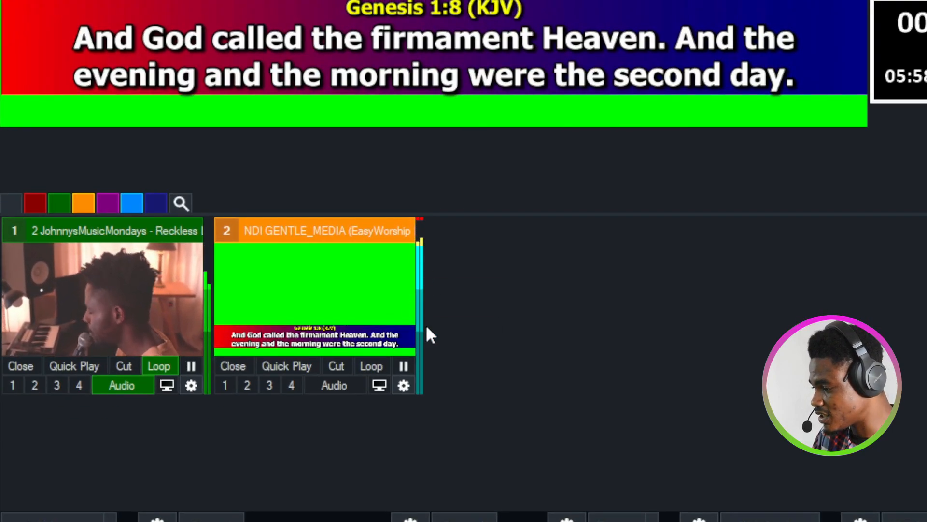
- Lower the EasyWorship NDI input's volume fader to its minimum in the audio mixer
{"action": "mouse_move", "coordinate": [421, 335]}
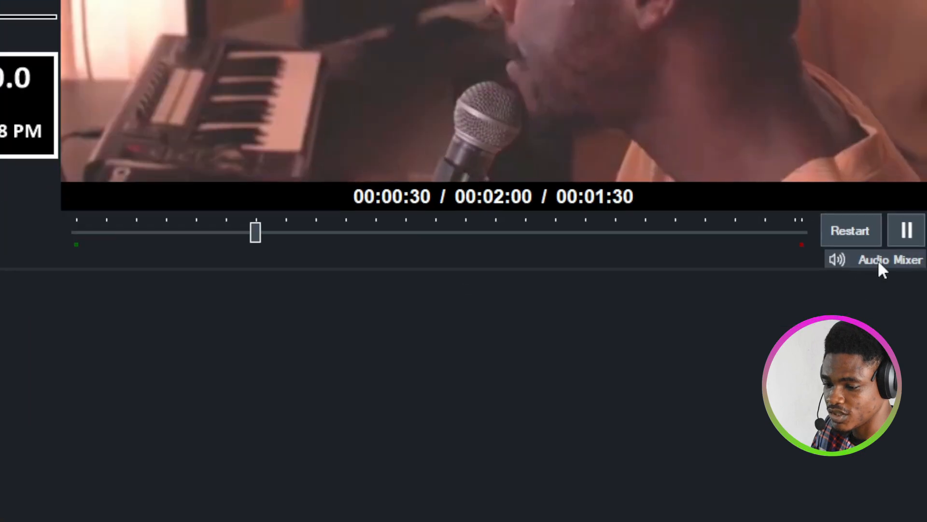
{"action": "left_click", "coordinate": [892, 261]}
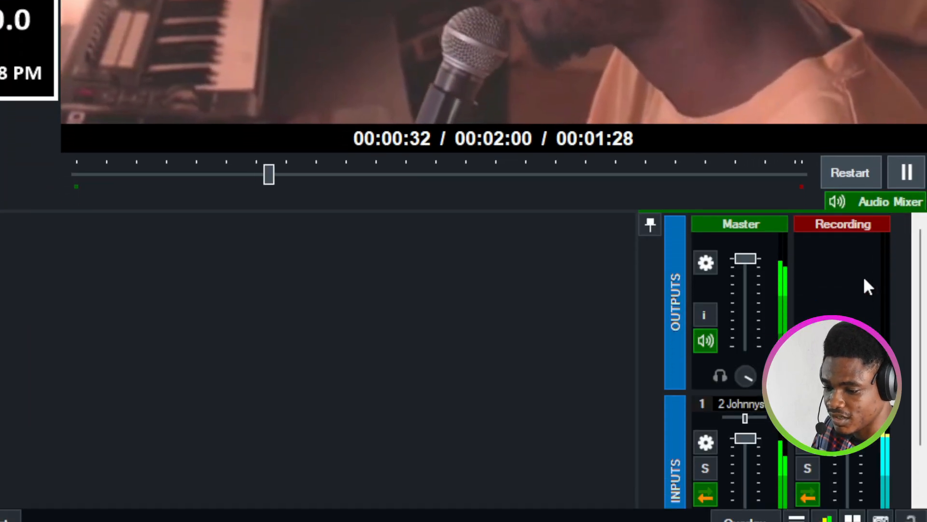
{"action": "scroll", "coordinate": [851, 407], "scroll_direction": "down", "scroll_amount": 3}
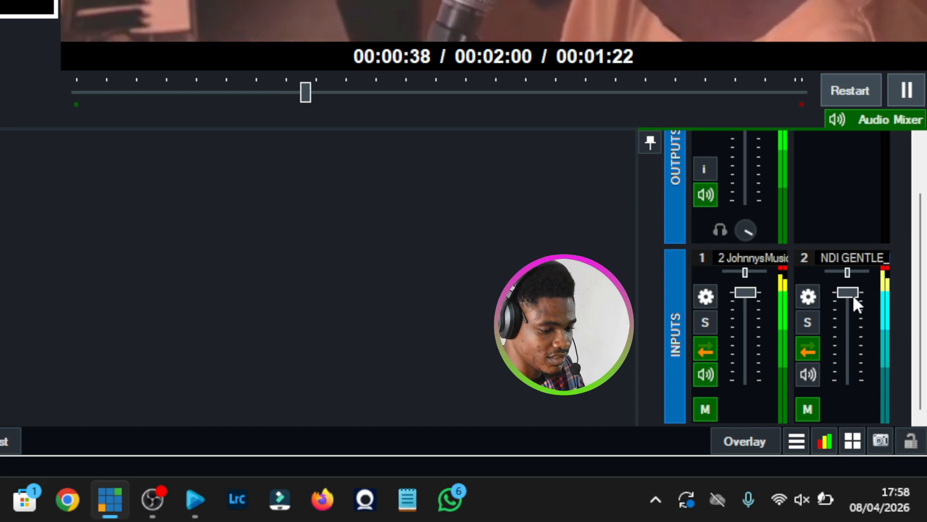
{"action": "left_click_drag", "start_coordinate": [848, 292], "coordinate": [850, 400]}
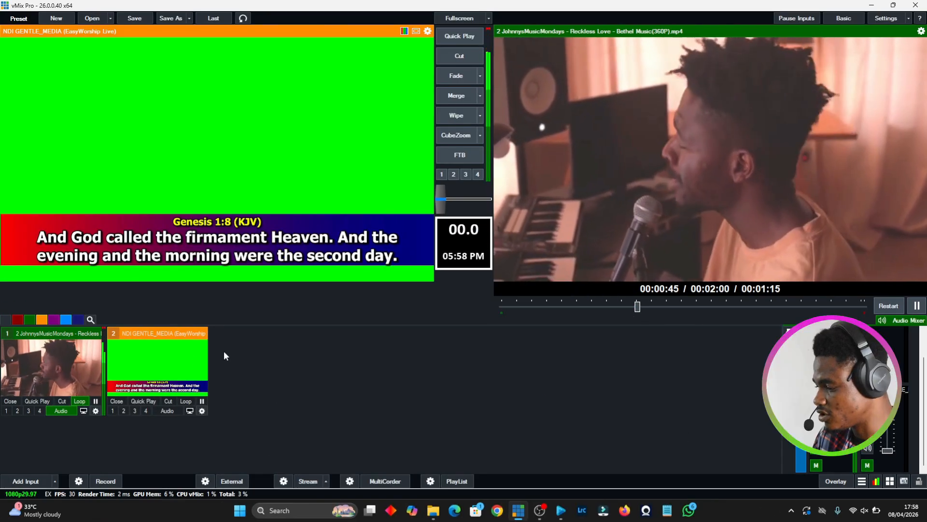
- Try the EasyWorship NDI input as Overlay 2 on the live video and turn the overlay off again
{"action": "mouse_move", "coordinate": [210, 367]}
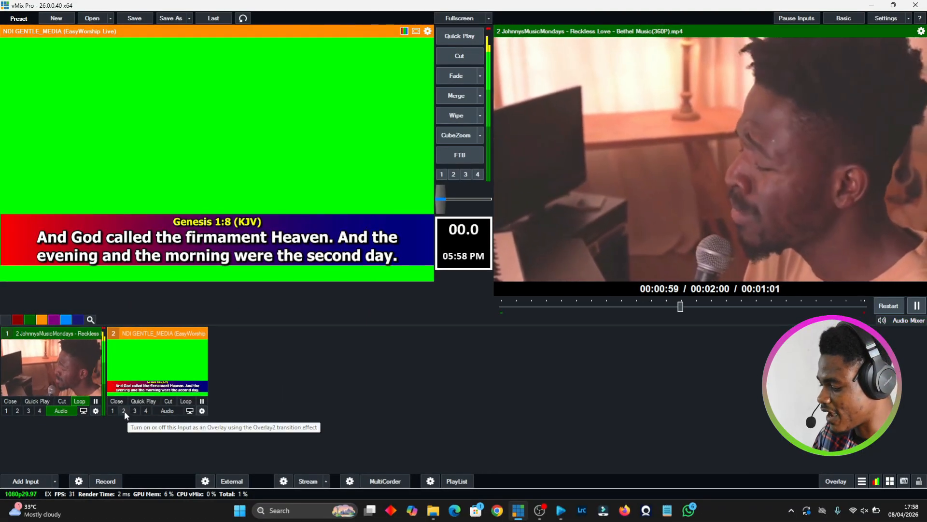
{"action": "left_click", "coordinate": [124, 411]}
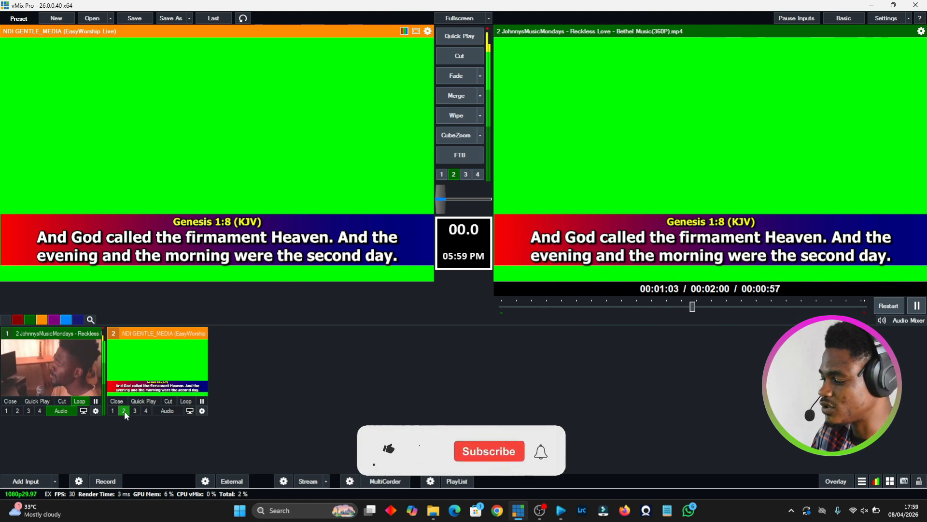
{"action": "left_click", "coordinate": [124, 410]}
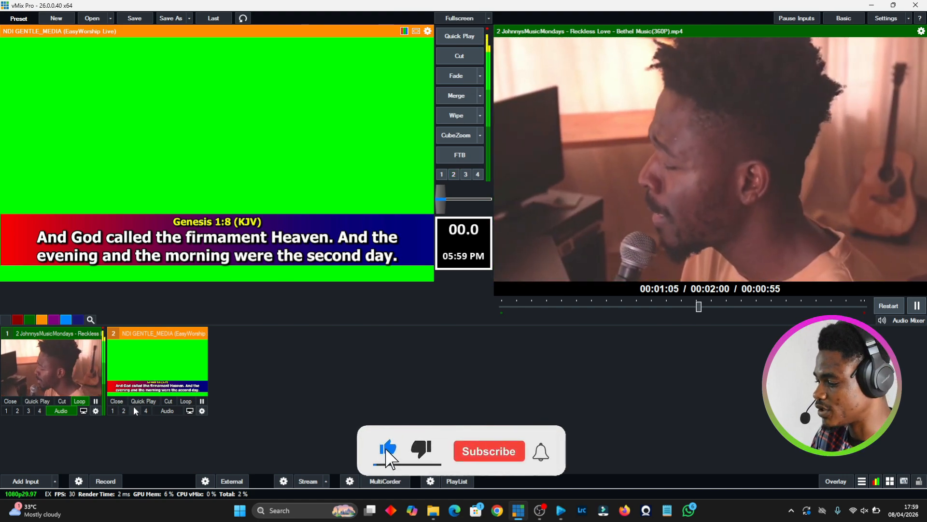
{"action": "right_click", "coordinate": [158, 362]}
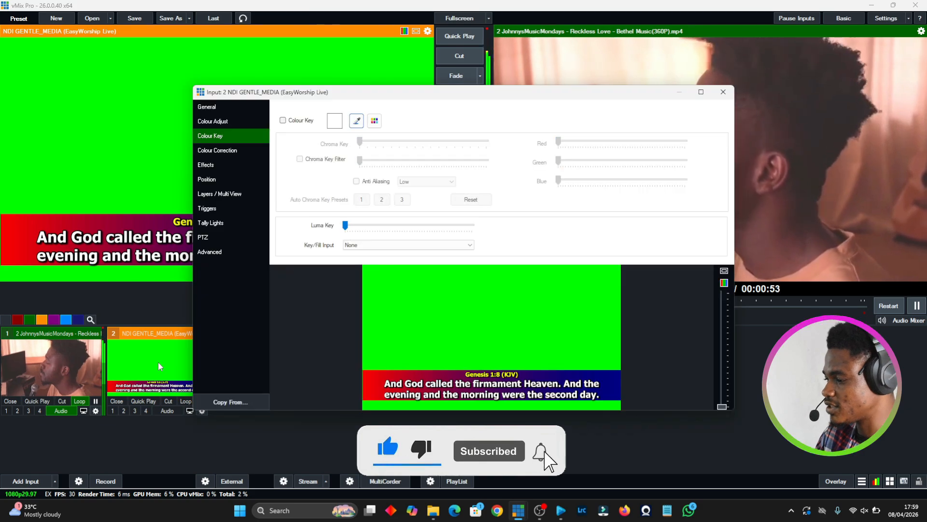
{"action": "left_click", "coordinate": [720, 96]}
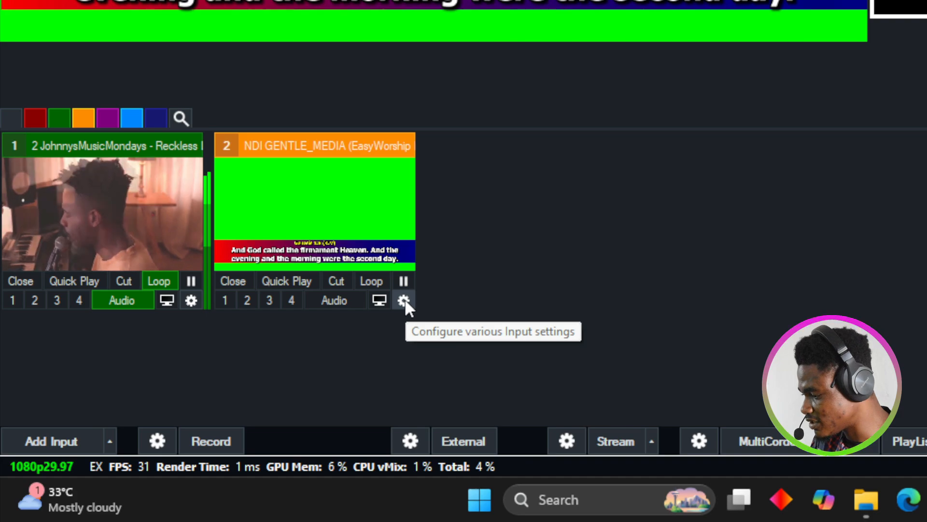
{"action": "left_click", "coordinate": [405, 299]}
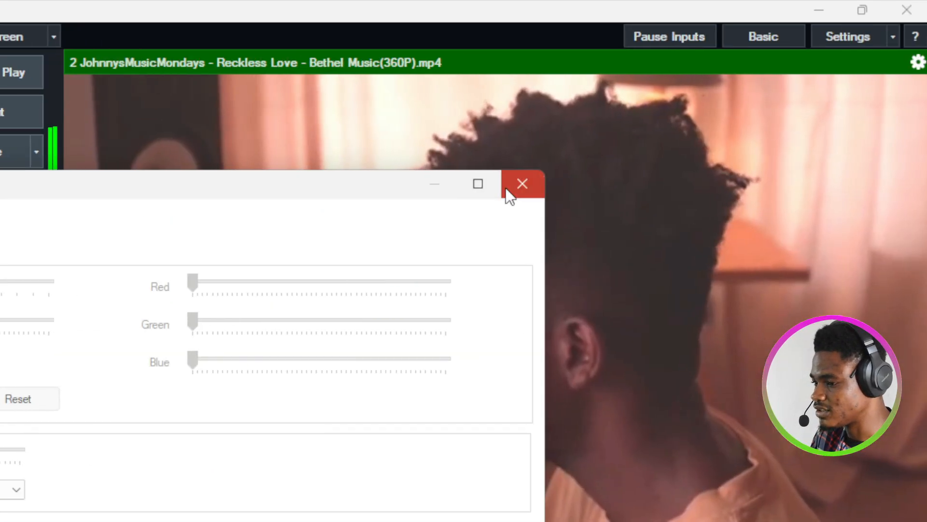
{"action": "left_click", "coordinate": [893, 174]}
- Open the colour key settings of the EasyWorship NDI input and sample its green background as the key colour
{"action": "left_click", "coordinate": [302, 208]}
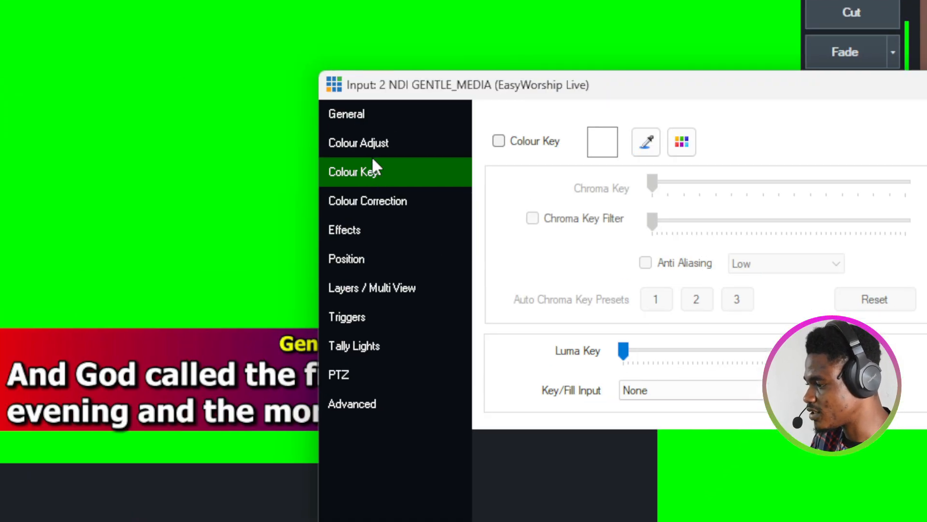
{"action": "left_click", "coordinate": [368, 116]}
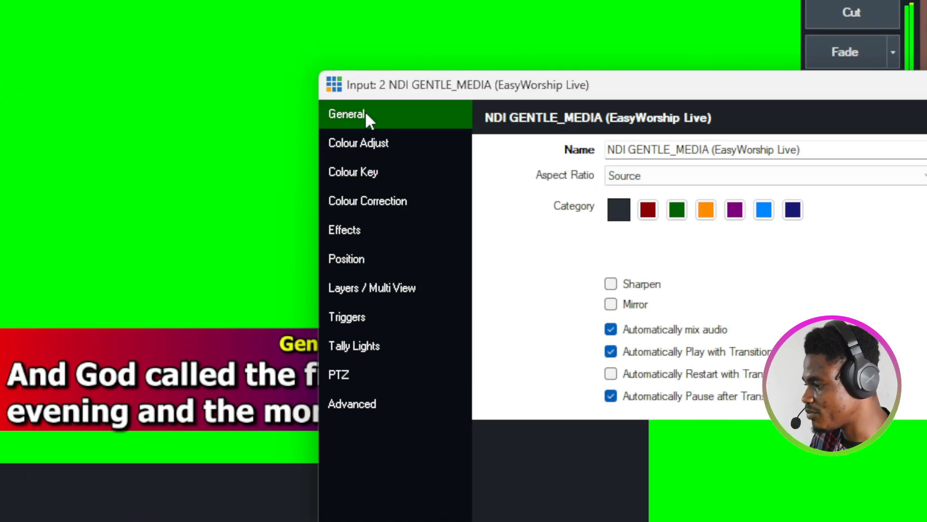
{"action": "left_click", "coordinate": [363, 171]}
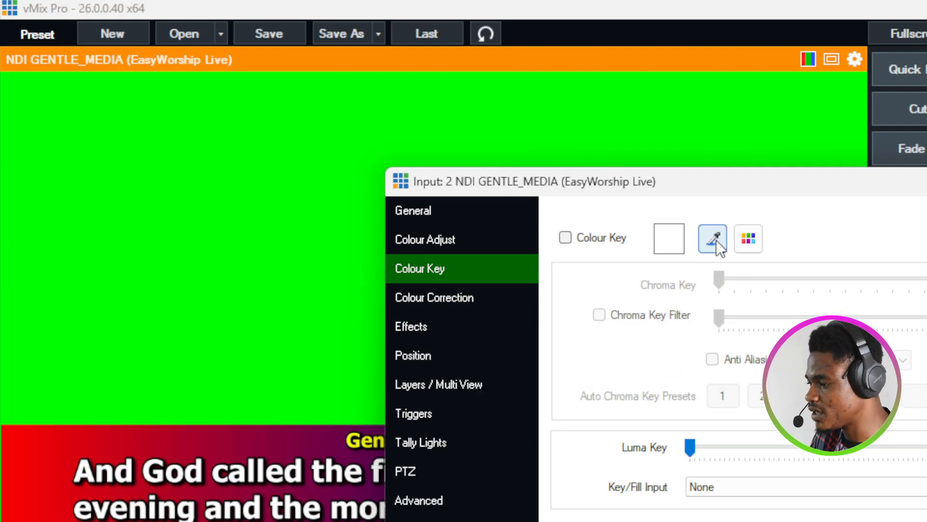
{"action": "left_click", "coordinate": [717, 240]}
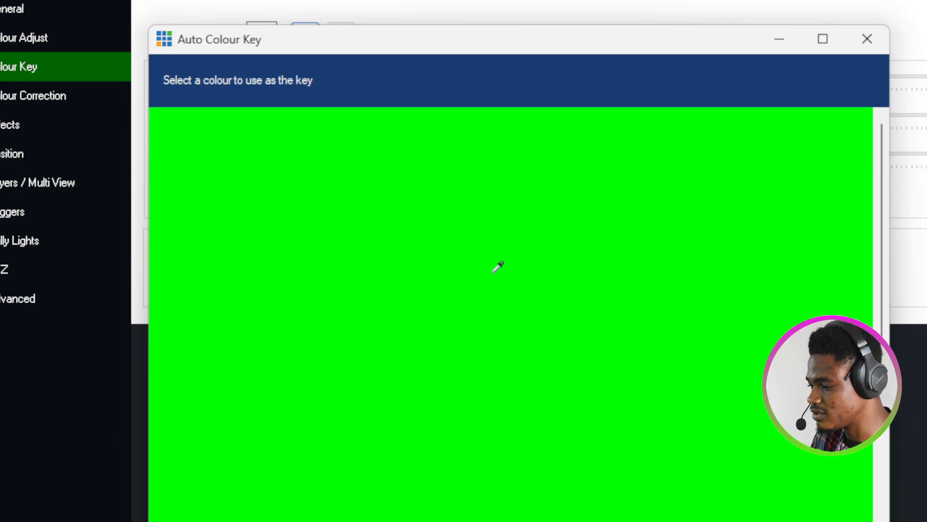
{"action": "left_click", "coordinate": [496, 273]}
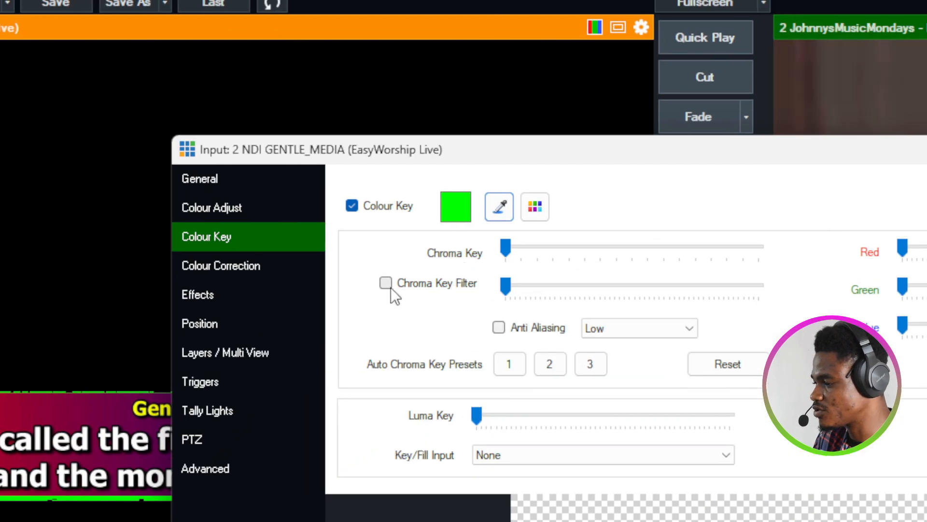
- Enable the Chroma Key Filter for the EasyWorship NDI input and show the input as Overlay 2 on the live video
{"action": "left_click", "coordinate": [386, 283]}
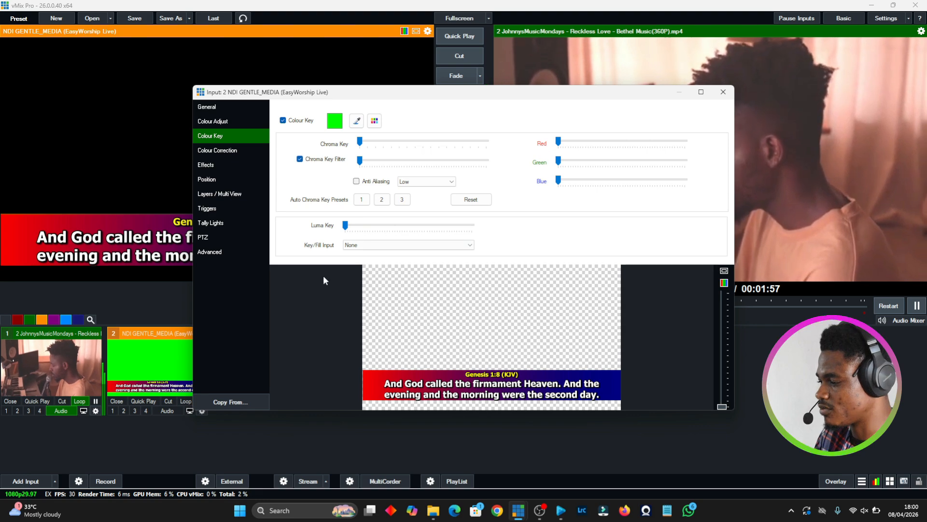
{"action": "left_click", "coordinate": [723, 92]}
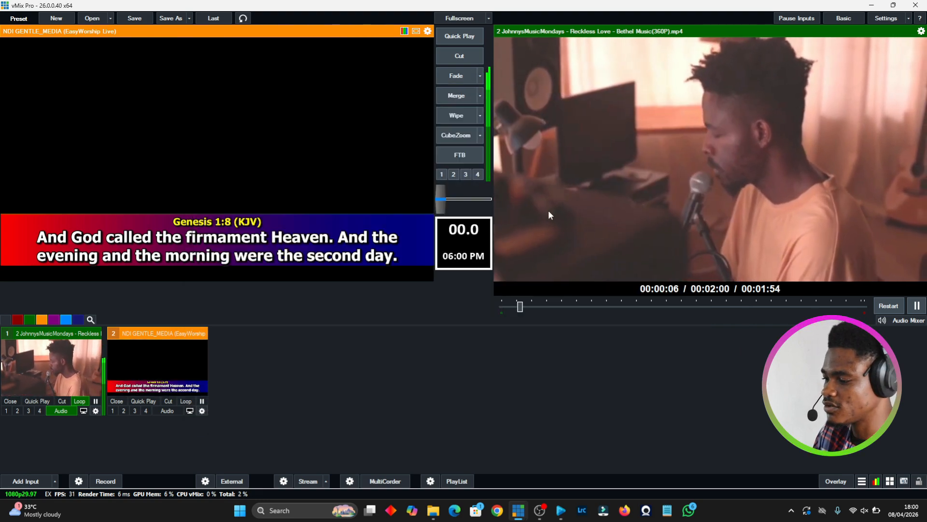
{"action": "left_click", "coordinate": [123, 411]}
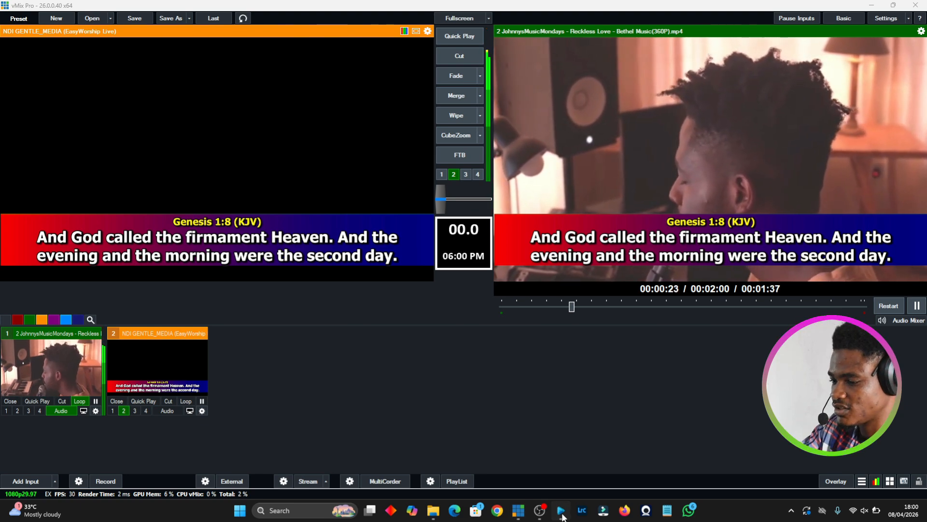
- Switch to EasyWorship, send Luke 10:19 (KJV) live, and return to vMix to check the overlay
{"action": "left_click", "coordinate": [562, 511]}
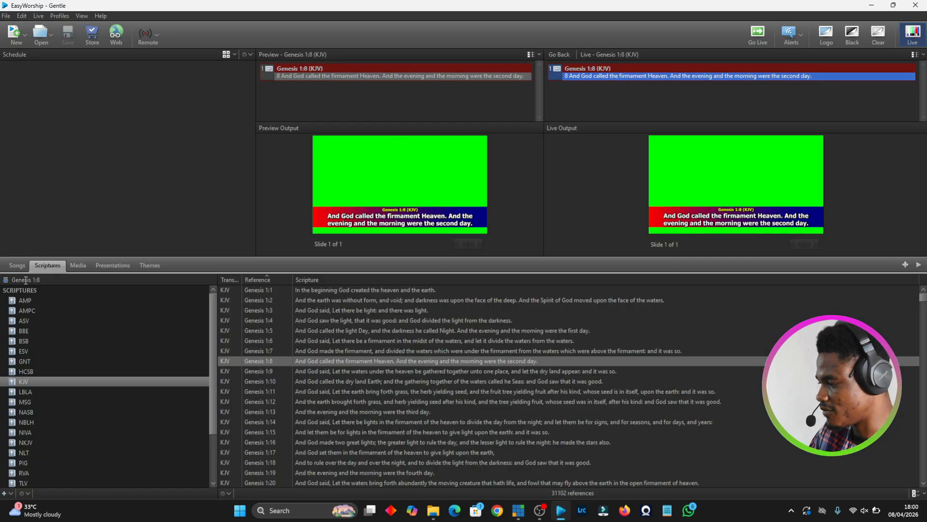
{"action": "type", "text": "Luke 1:1"}
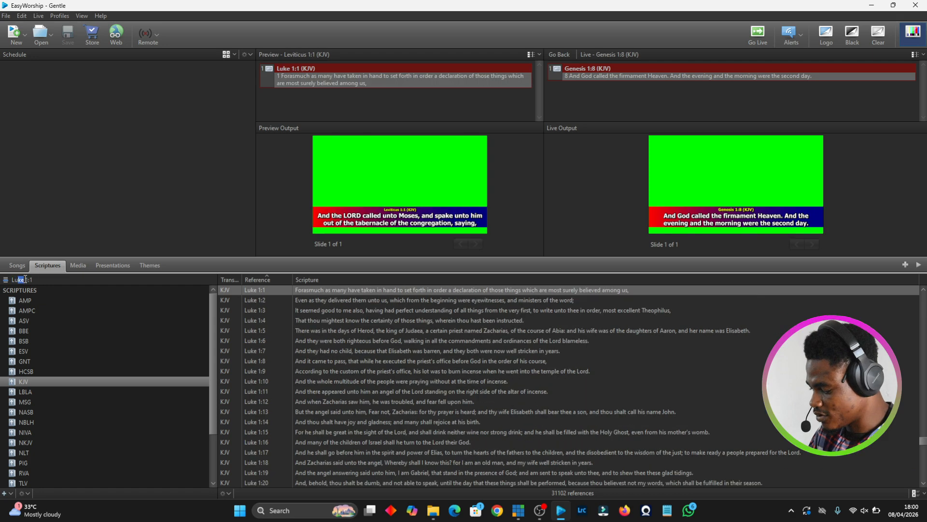
{"action": "type", "text": "0"}
{"action": "type", "text": "1"}
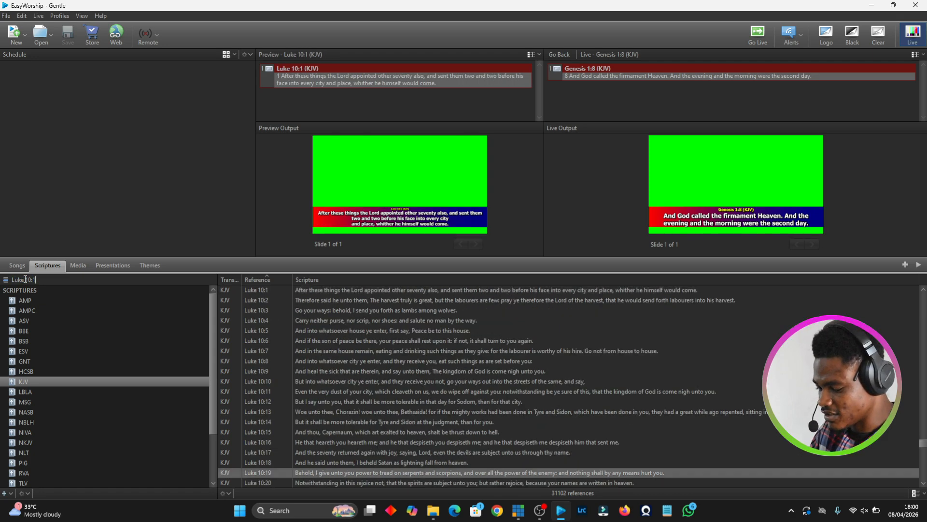
{"action": "key", "text": "Return"}
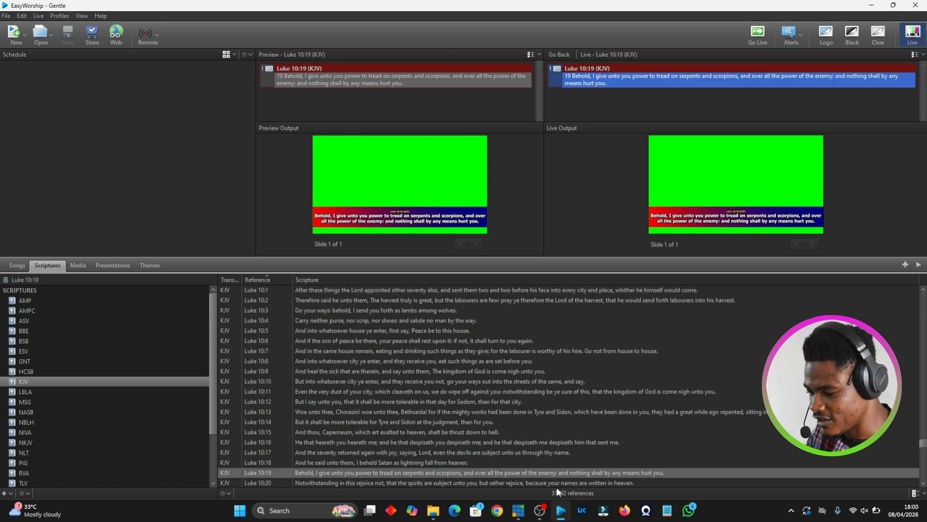
{"action": "left_click", "coordinate": [526, 514]}
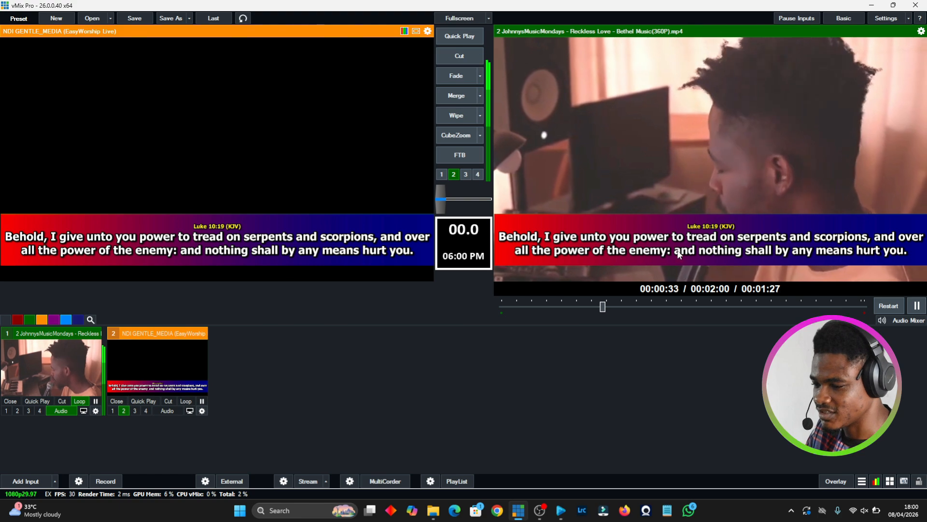